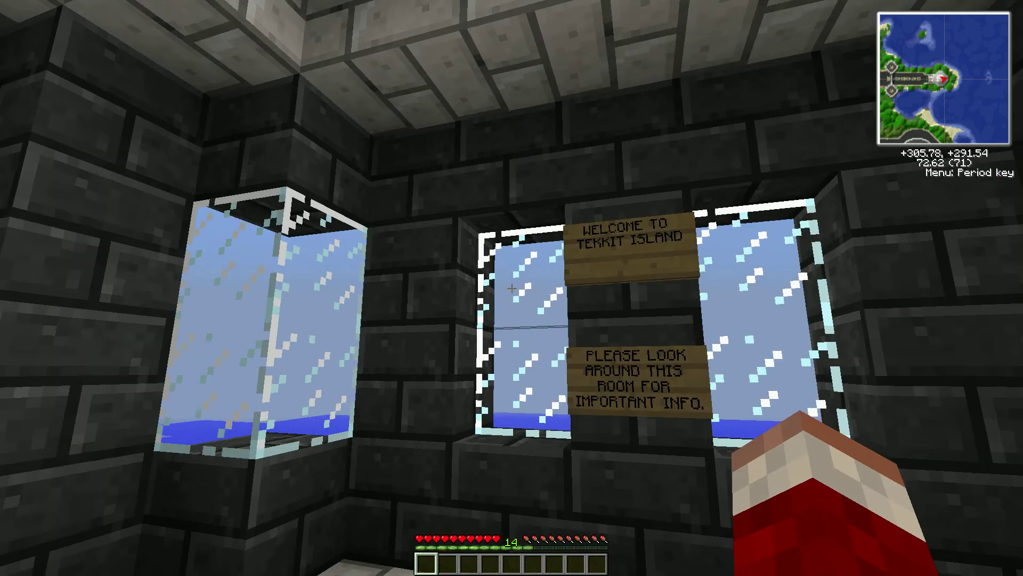
Warp using the 'click this sign to begin' sign and walk down the road toward the towers
key("w")
key("w")
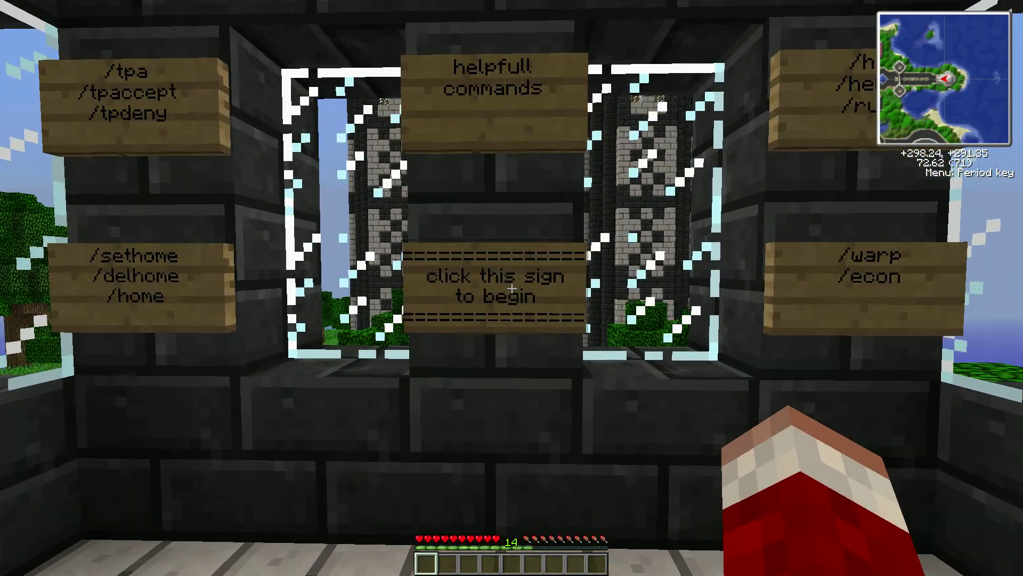
right_click(512, 288)
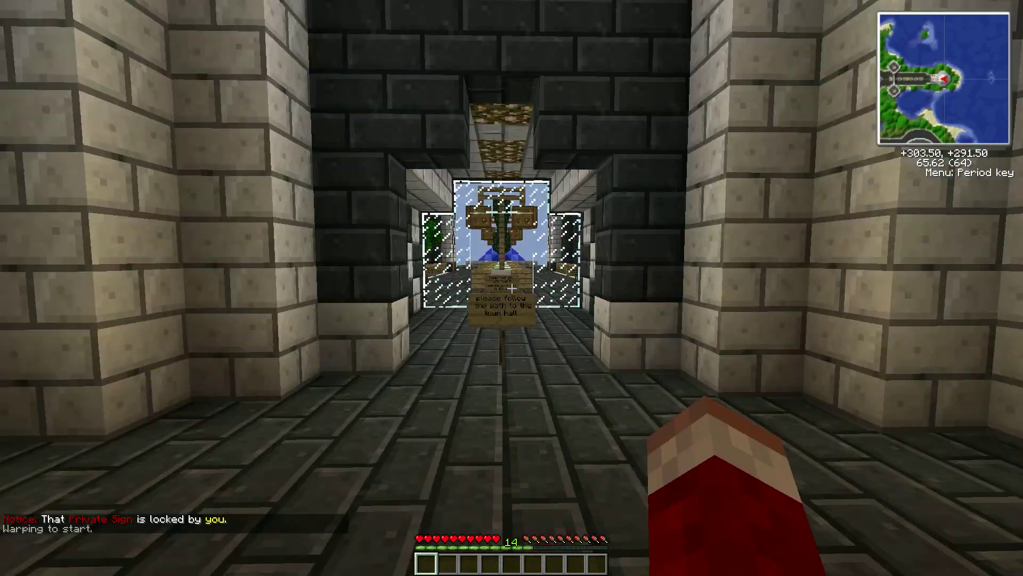
key("w")
key("w")
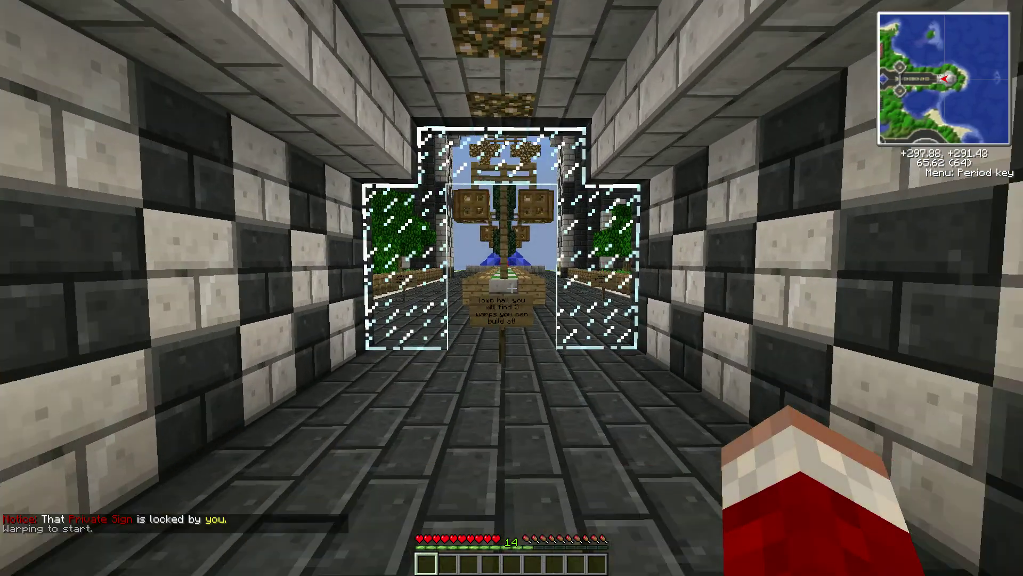
key("w")
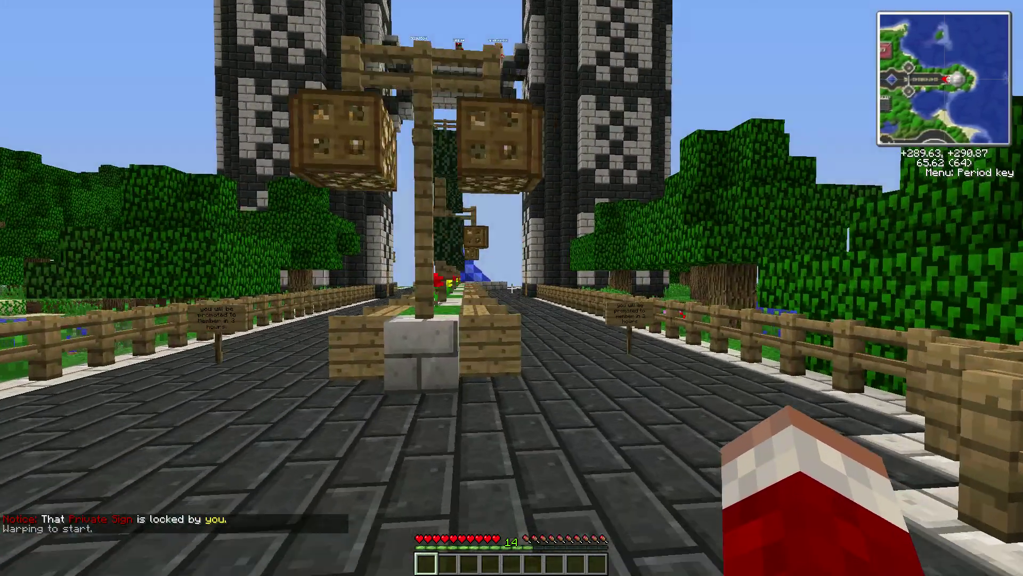
key("d")
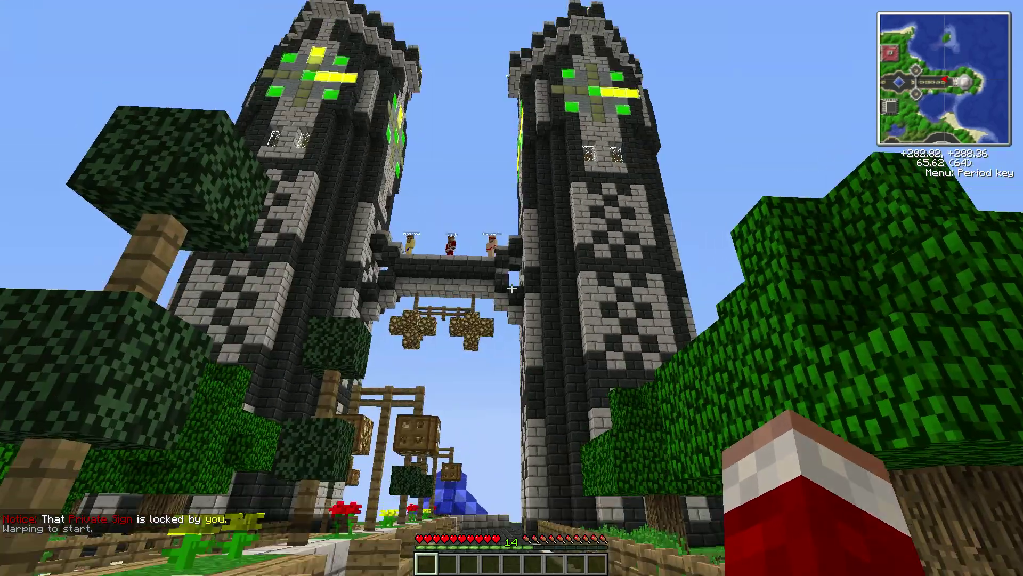
key("e")
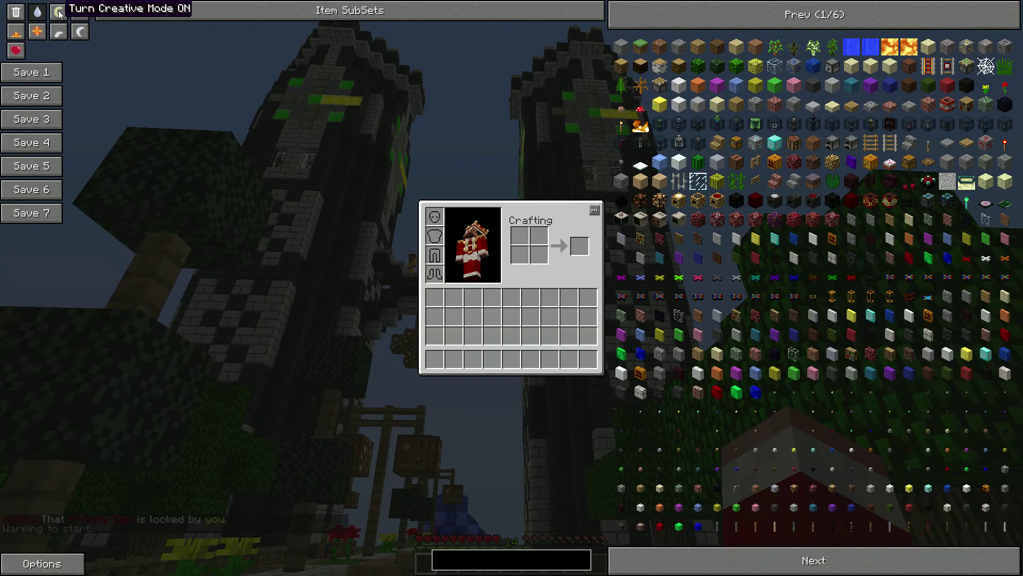
Turn on creative mode and fly up toward the gate and bridge
left_click(59, 11)
key("e")
key("w")
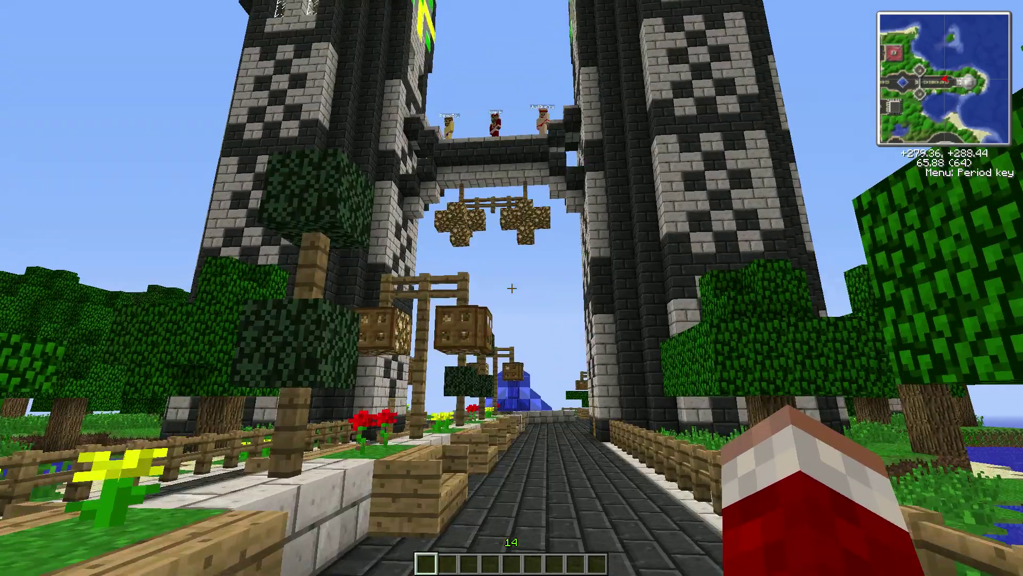
key("w")
key("space")
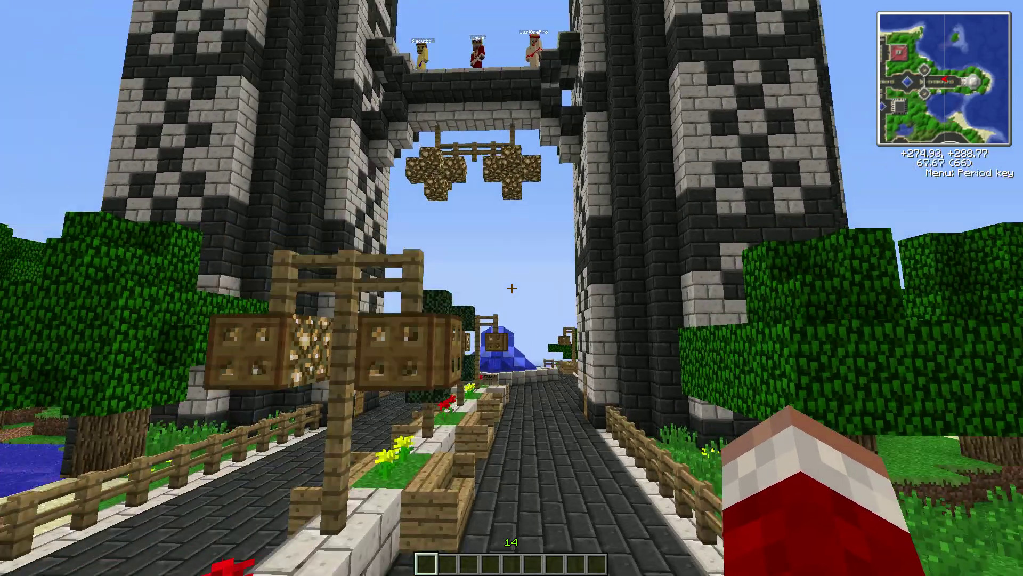
key("w")
key("space")
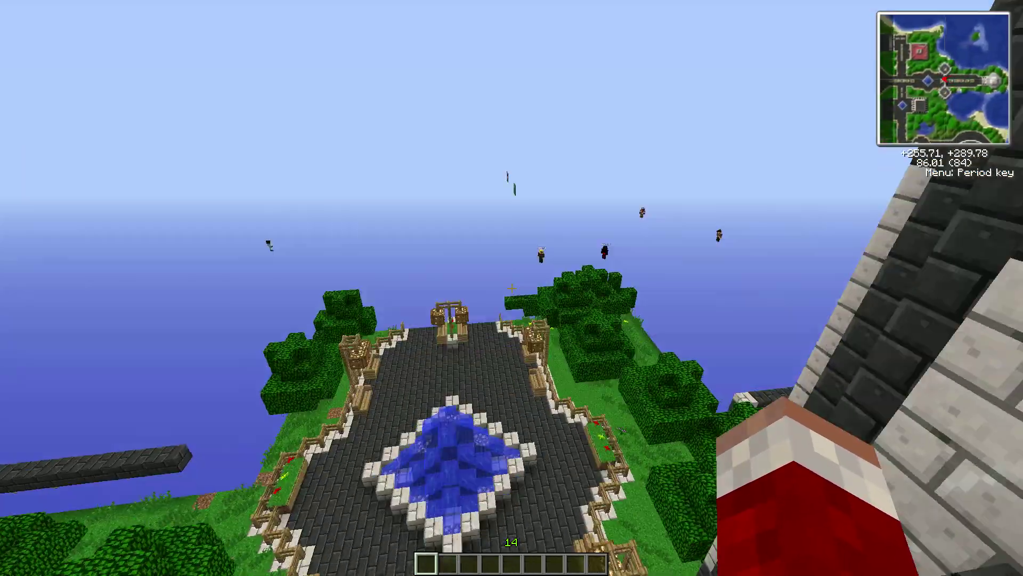
Fly past the garden and stone buildings, over the forest, and land on the sandy shore
key("w")
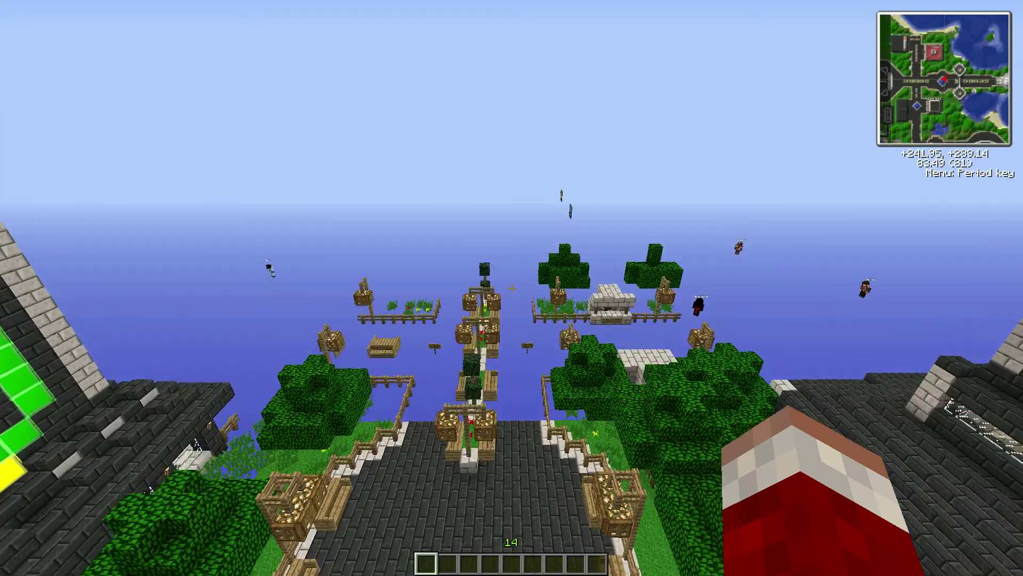
key("w")
key("shift")
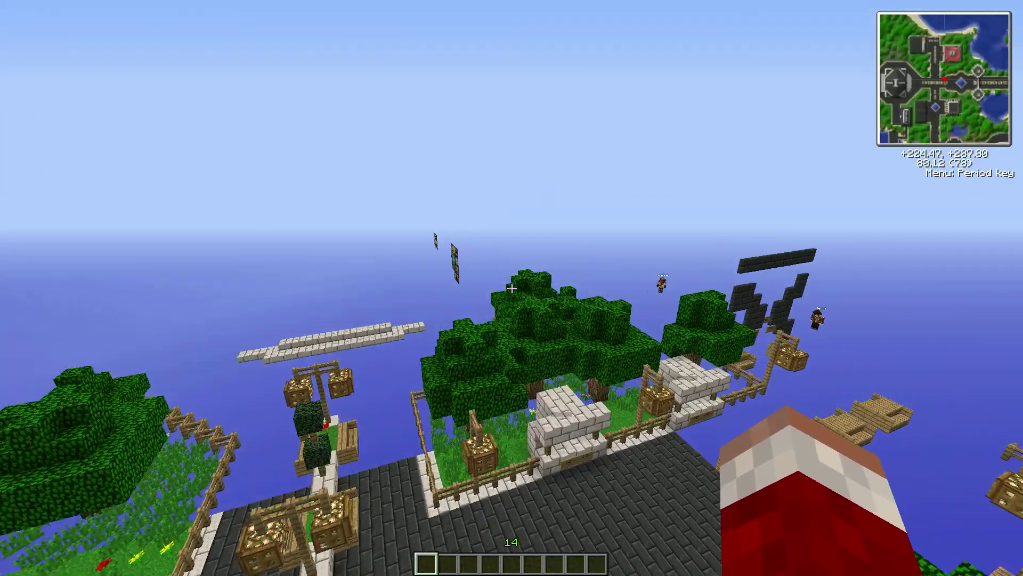
key("w")
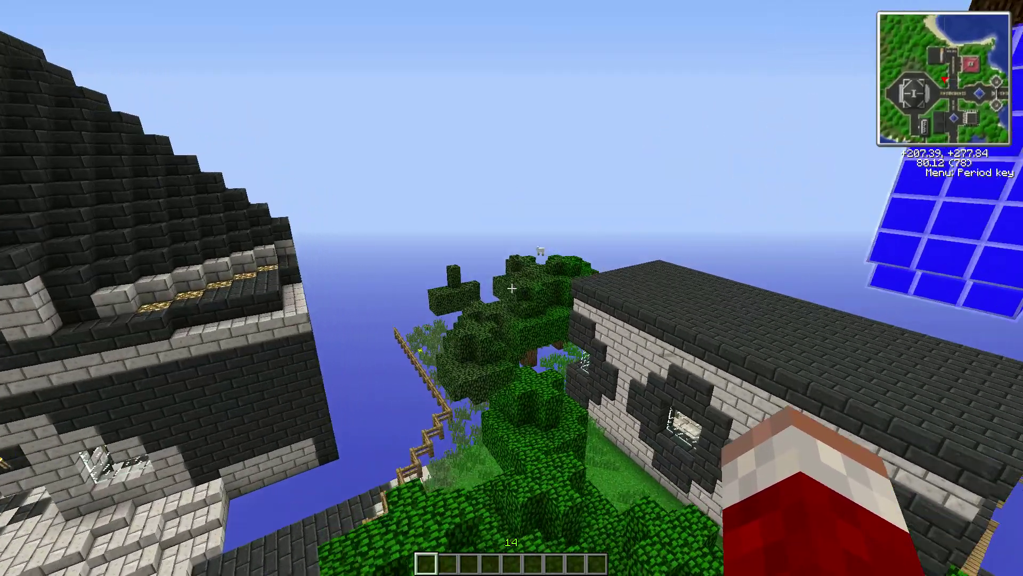
key("w")
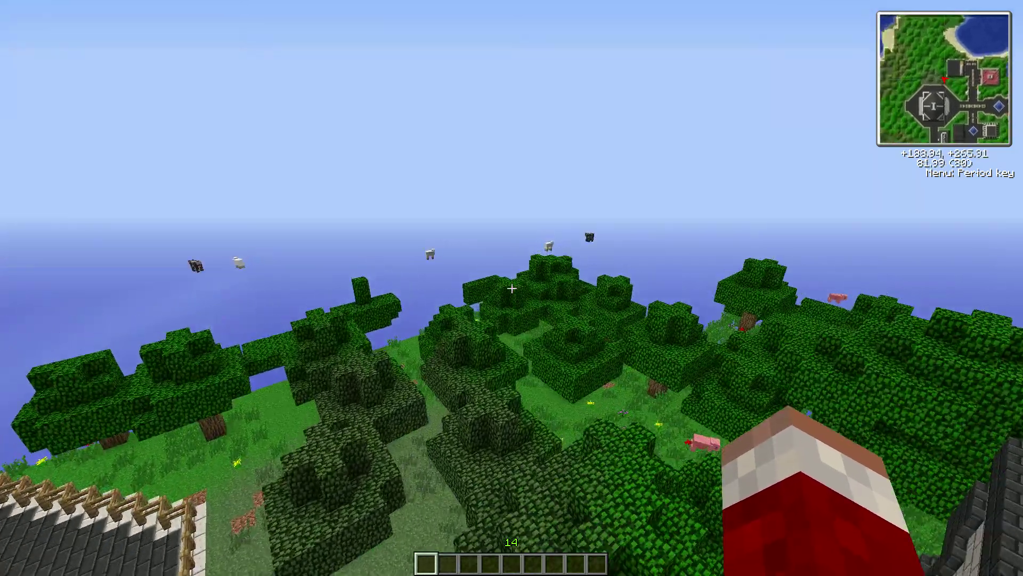
key("w")
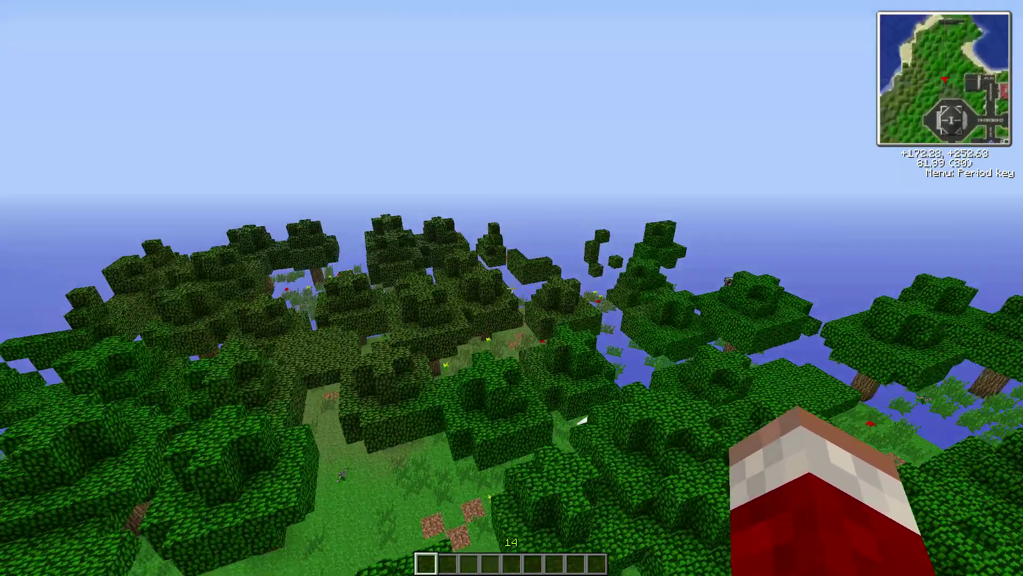
key("w")
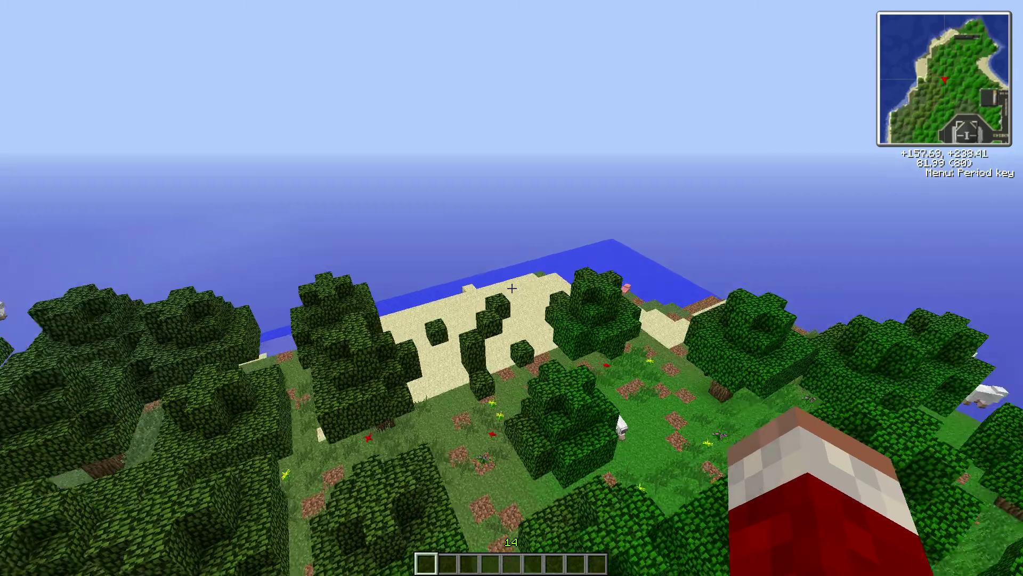
key("shift+w")
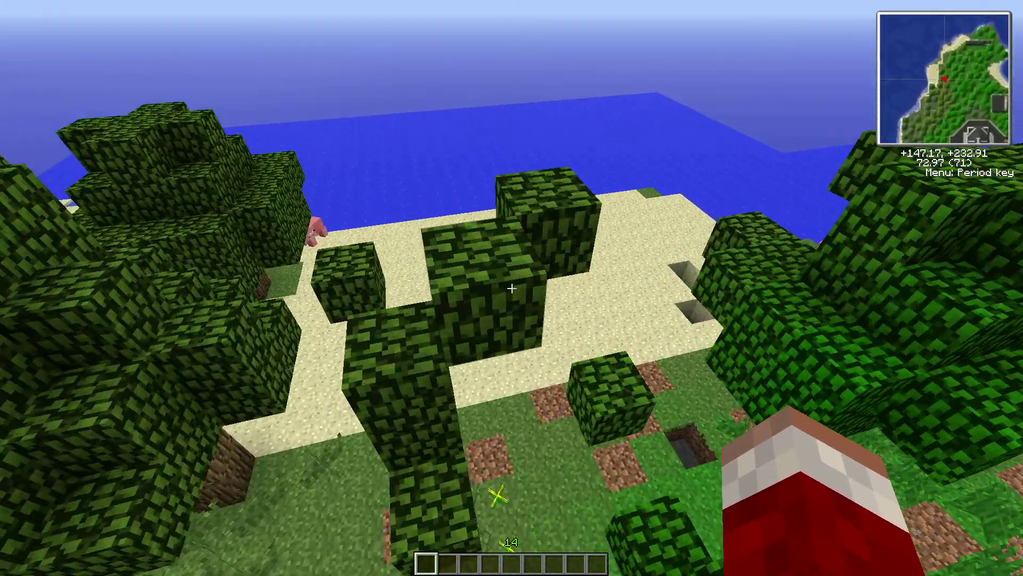
key("shift+w")
Take a stack of 64 Quarry blocks from the item list and clear the search
key("e")
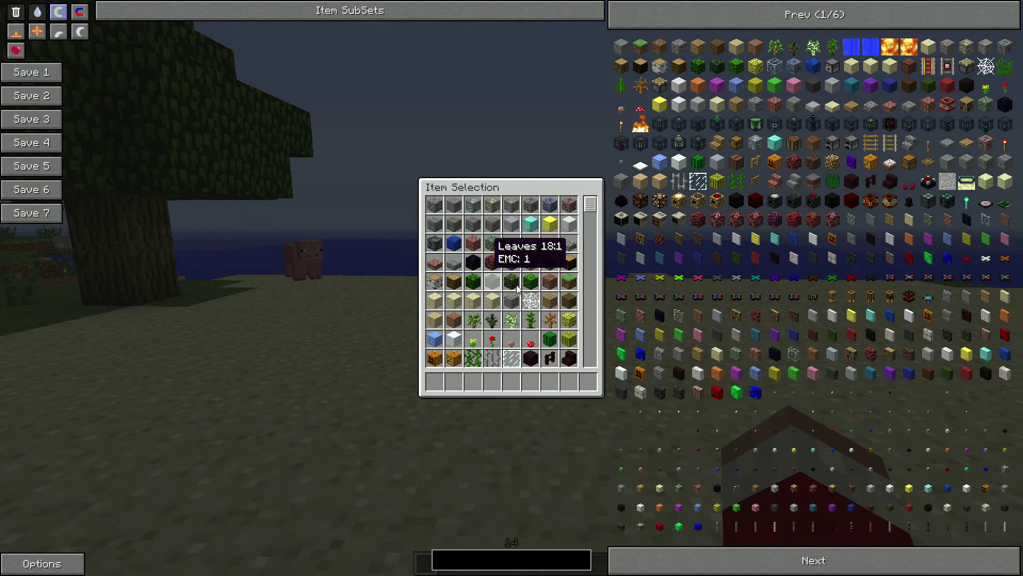
scroll(516, 290, "down", 2)
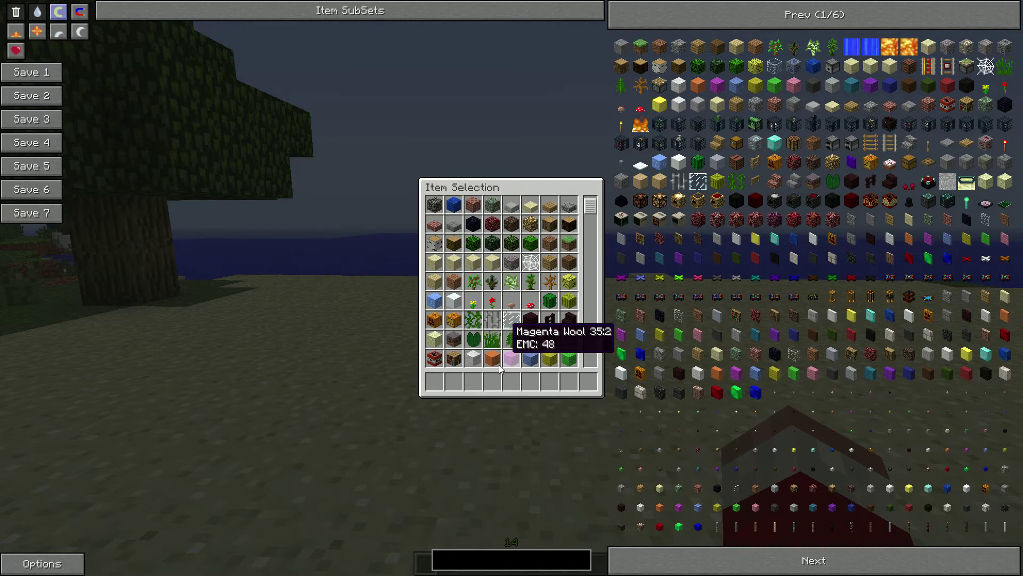
scroll(527, 330, "down", 3)
scroll(528, 328, "down", 2)
scroll(528, 328, "down", 1)
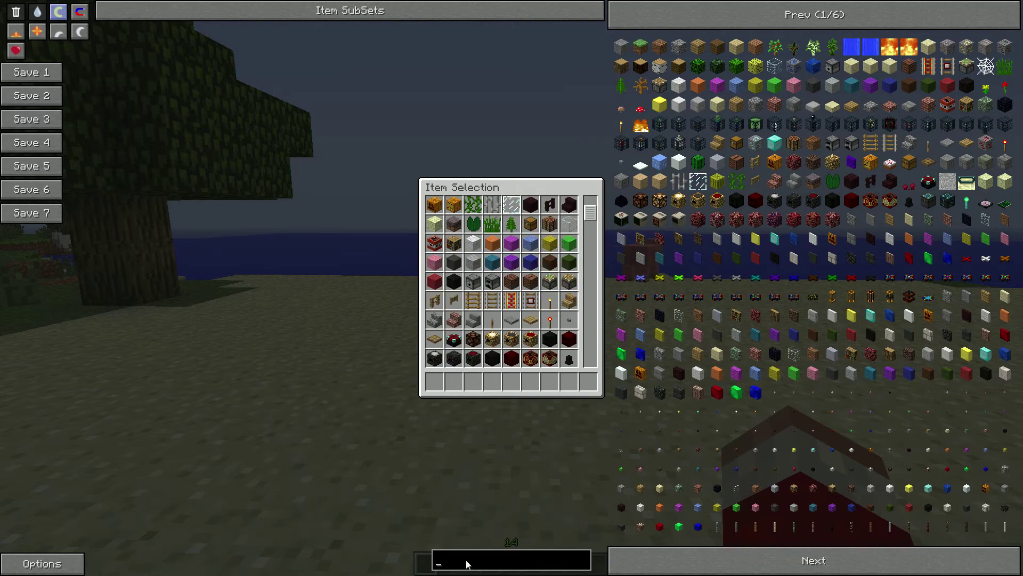
type("qua")
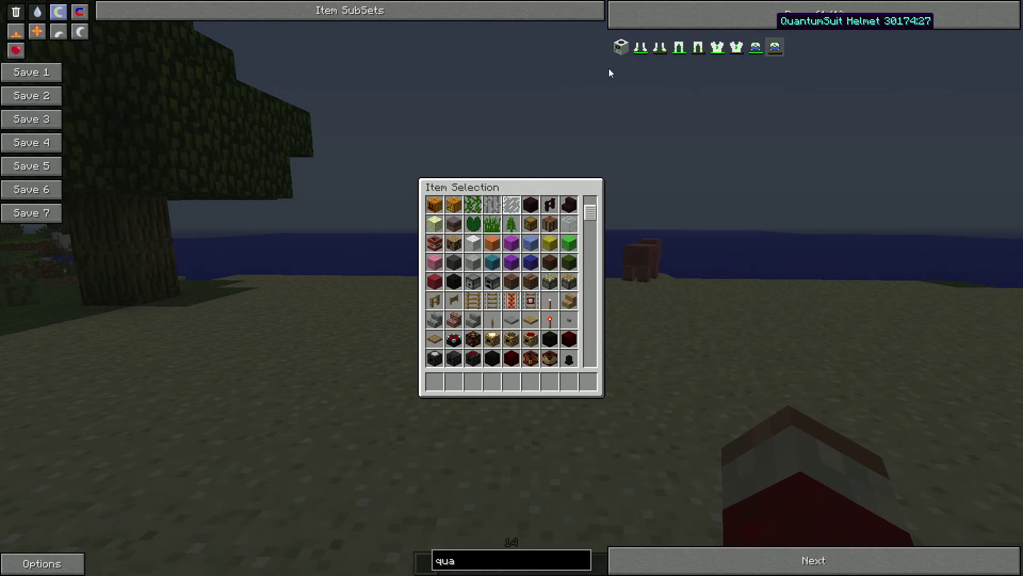
left_click(621, 47)
scroll(520, 300, "down", 2)
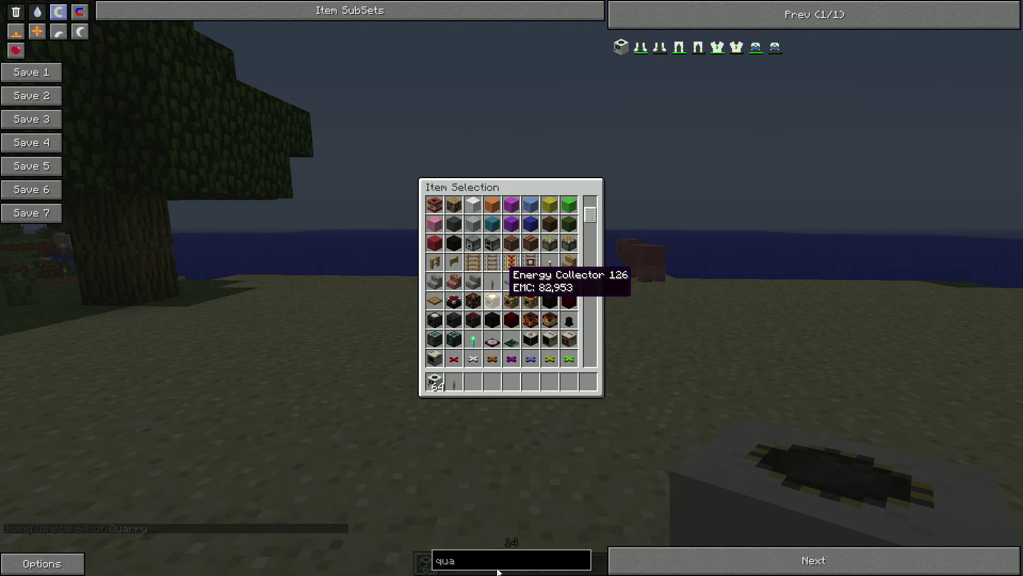
key("BackSpace")
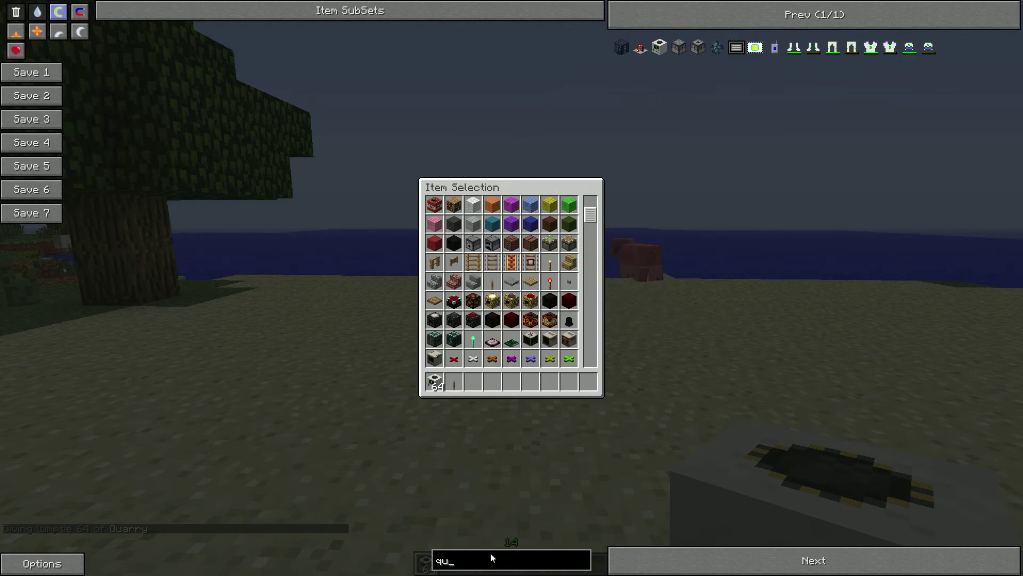
key("BackSpace")
key("BackSpace")
Page through the item list for the Combustion Engine and Fuel Buckets, then return to the world
left_click(660, 551)
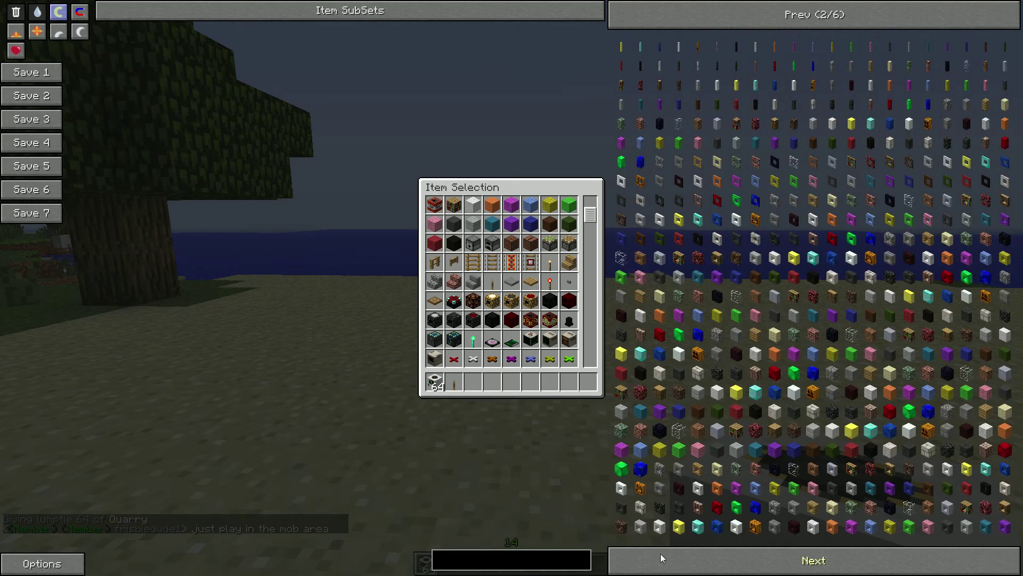
left_click(663, 553)
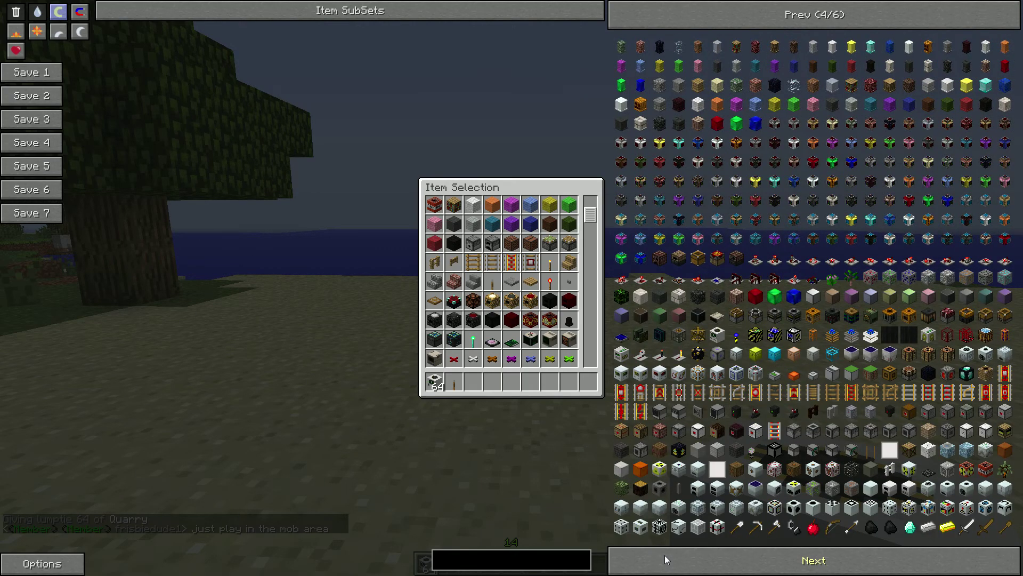
left_click(666, 554)
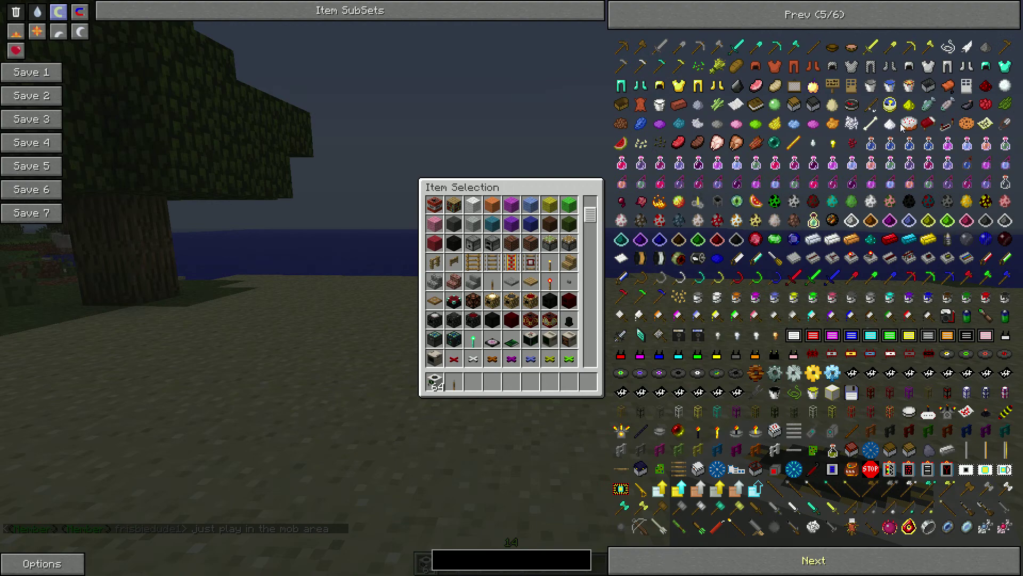
left_click(867, 22)
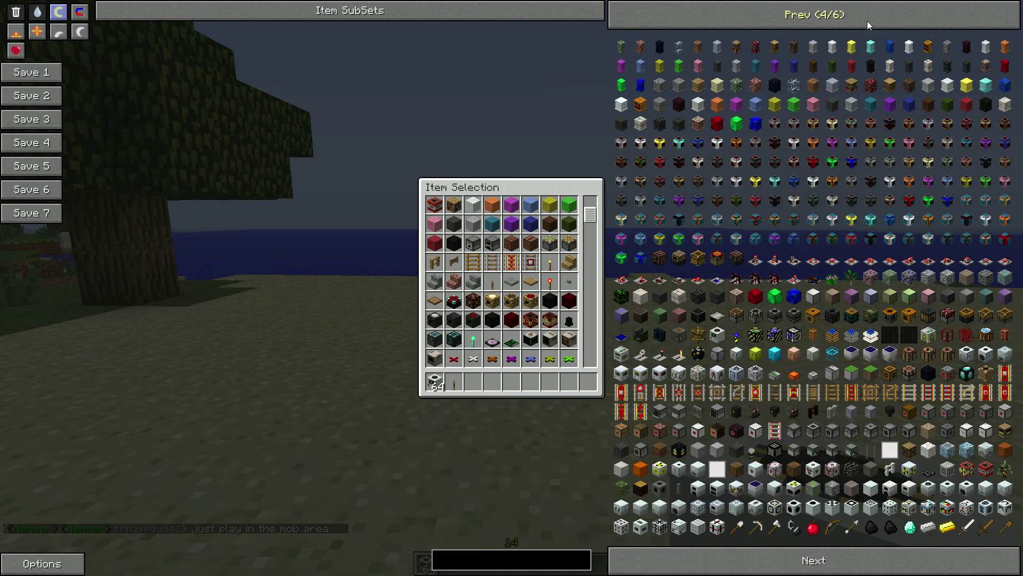
left_click(867, 23)
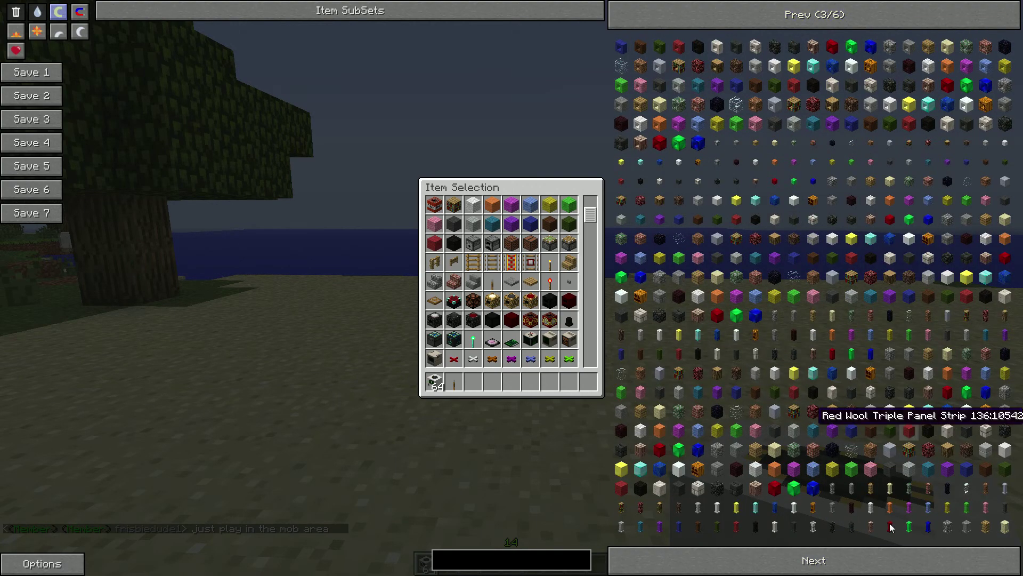
left_click(885, 567)
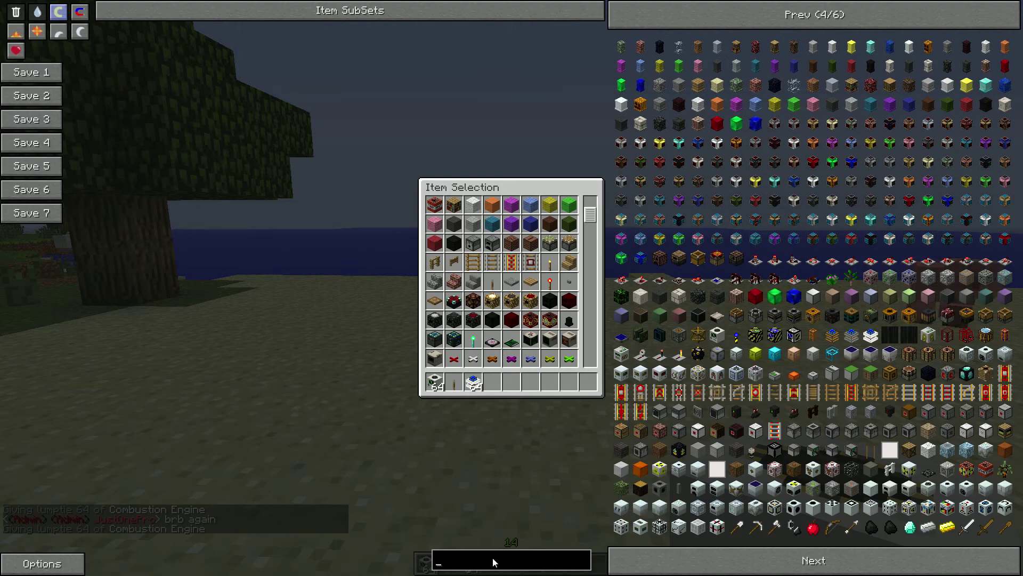
type("fu")
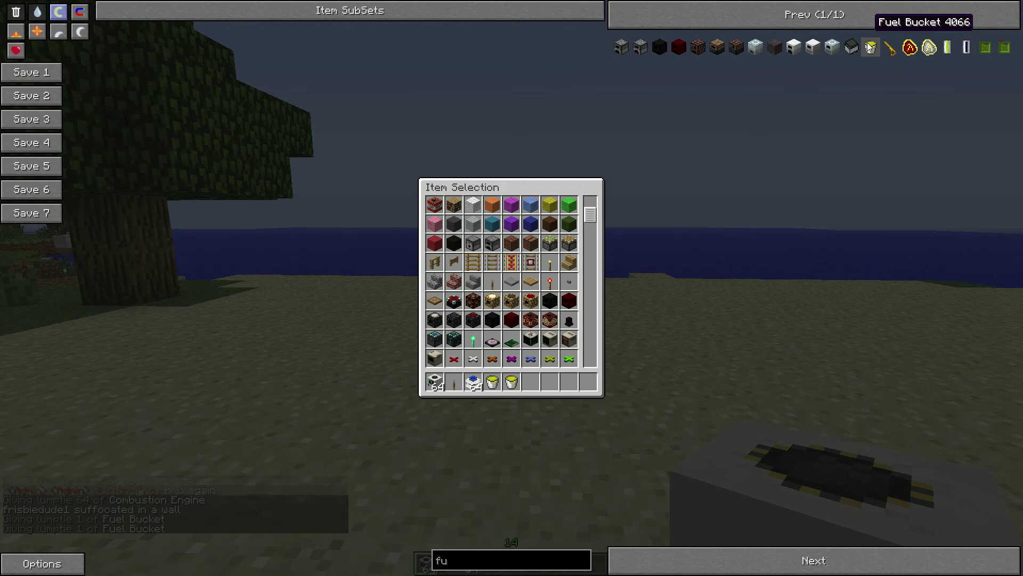
key("Escape")
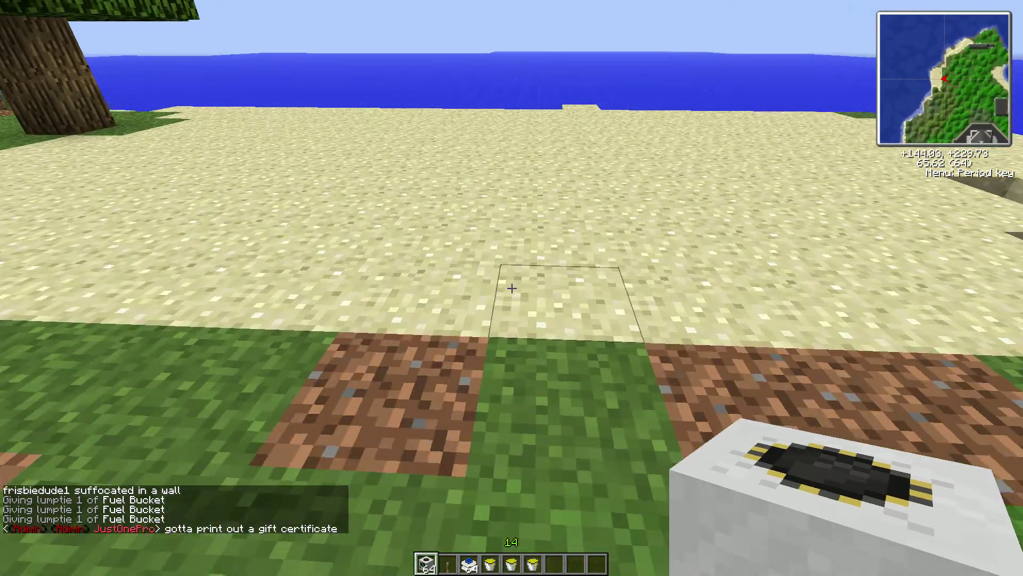
Place the quarry on the sand with a combustion engine beside it
right_click(511, 288)
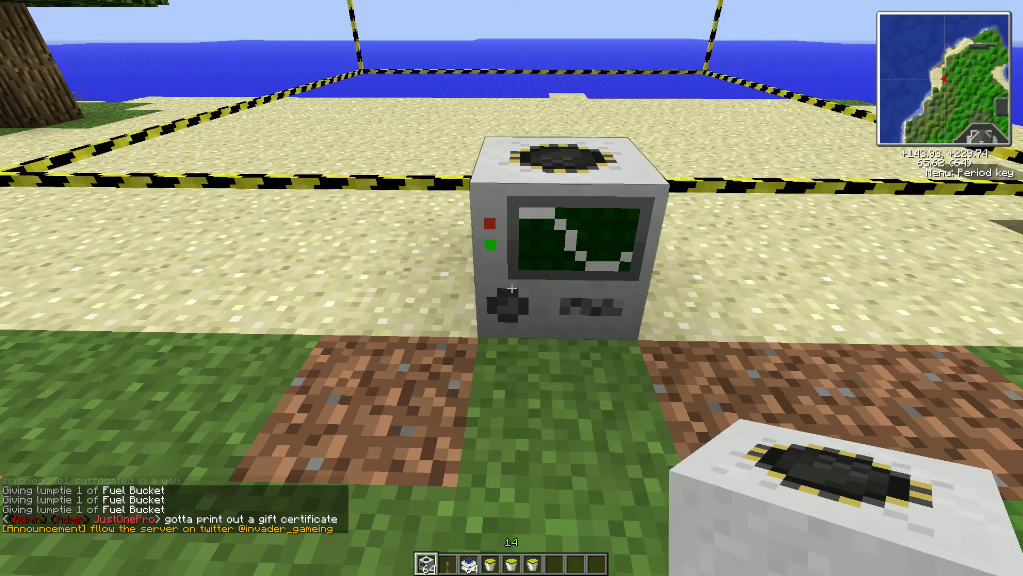
key("3")
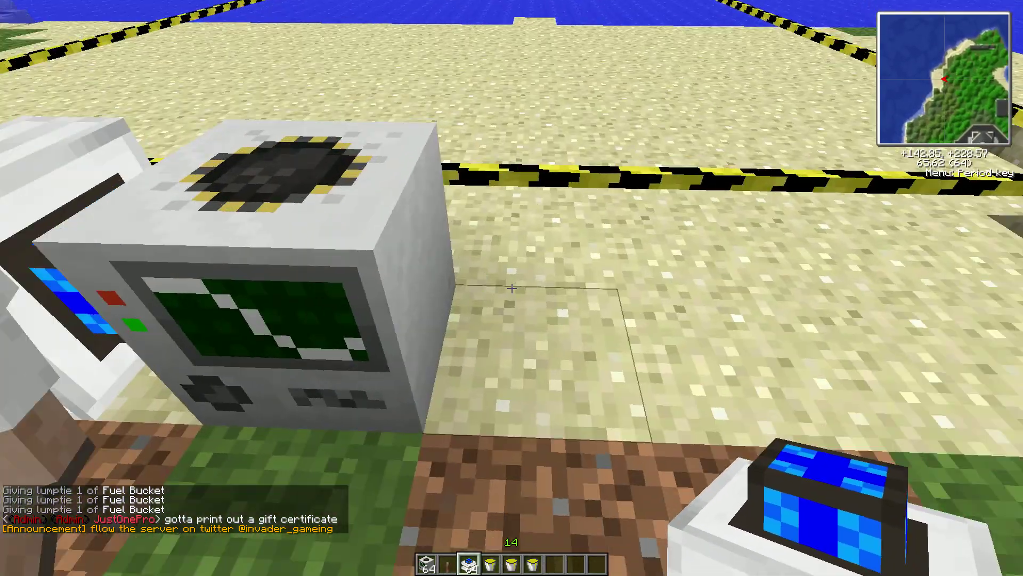
right_click(511, 288)
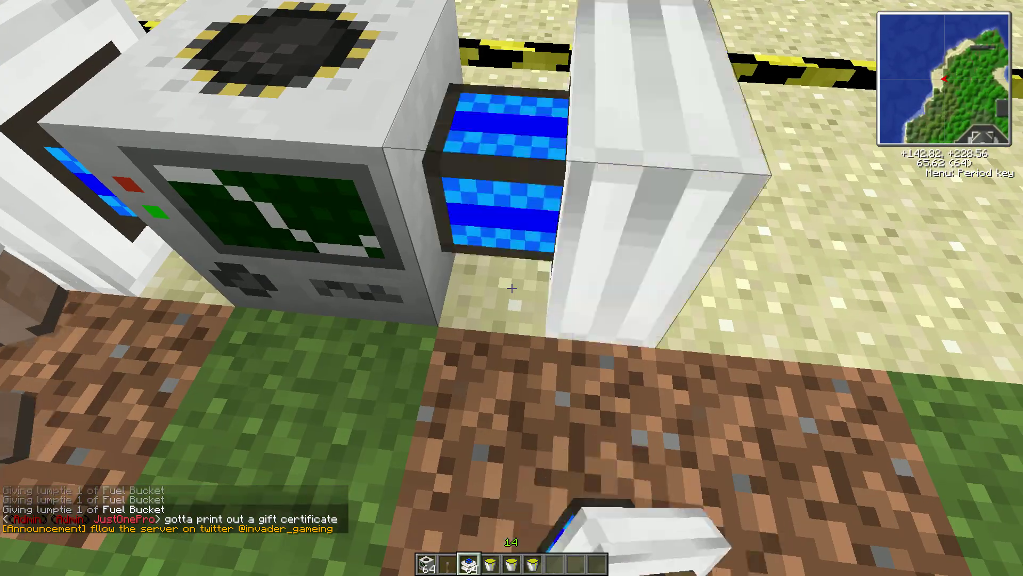
Pour a Fuel Bucket into each of the two engines' fuel tanks
right_click(512, 288)
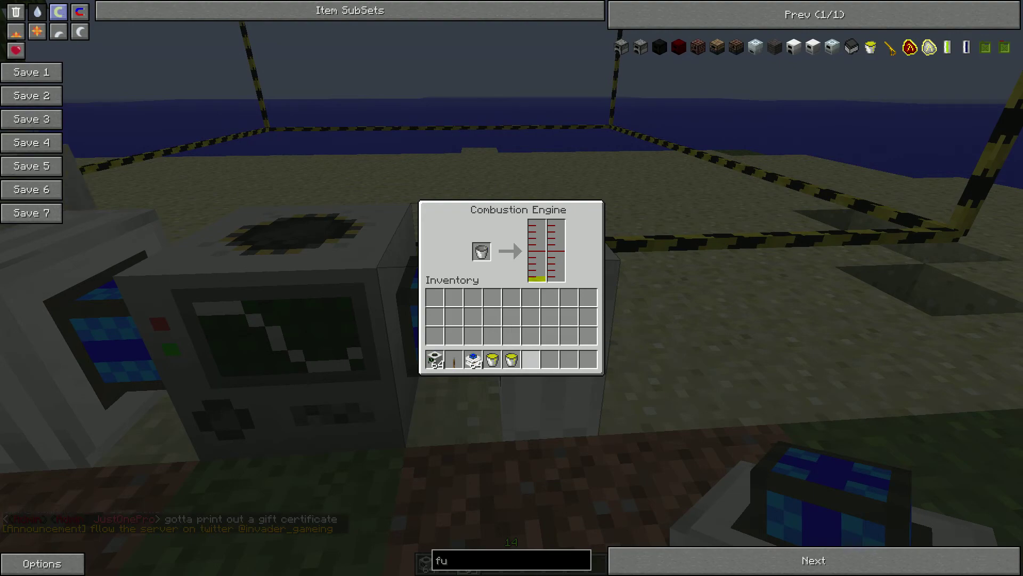
key("Escape")
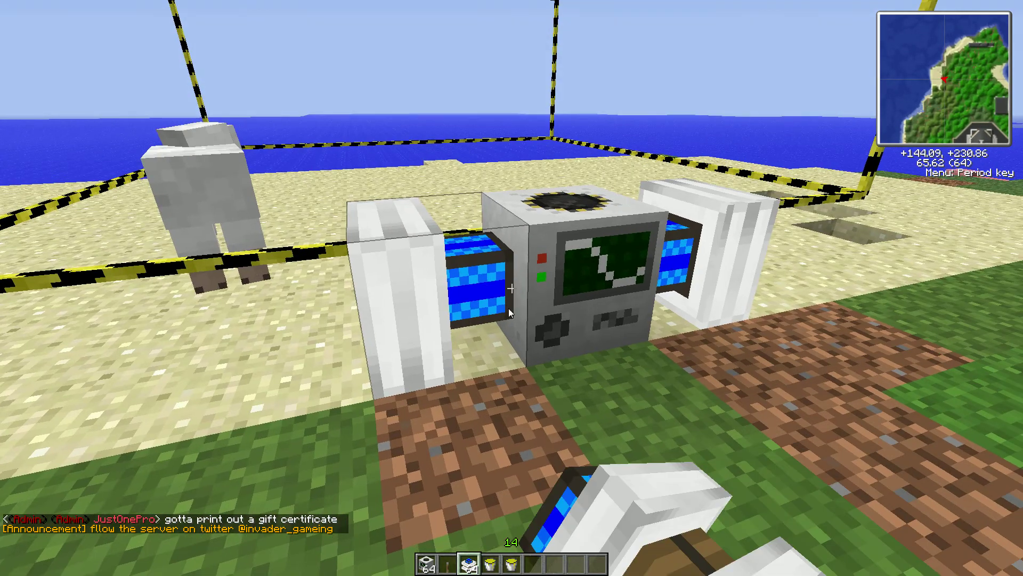
right_click(512, 288)
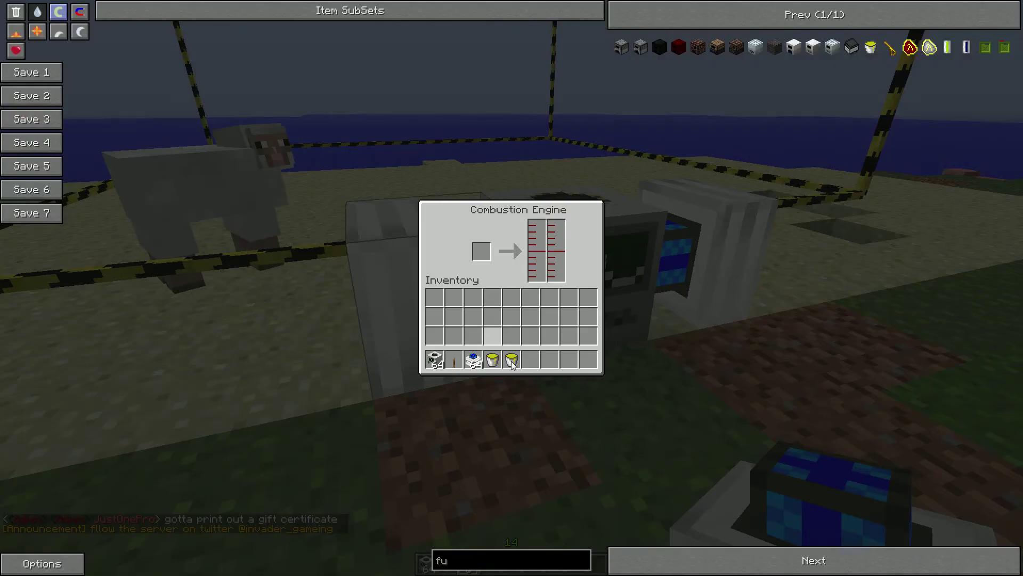
key("Escape")
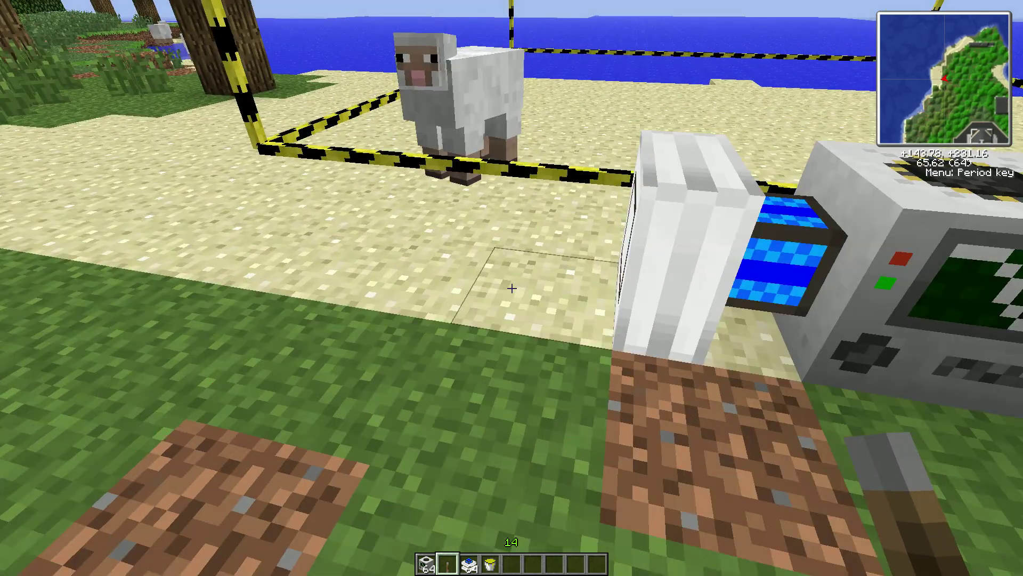
Place a lever beside the left engine, break the stray lever on the dirt, and toggle it
right_click(511, 288)
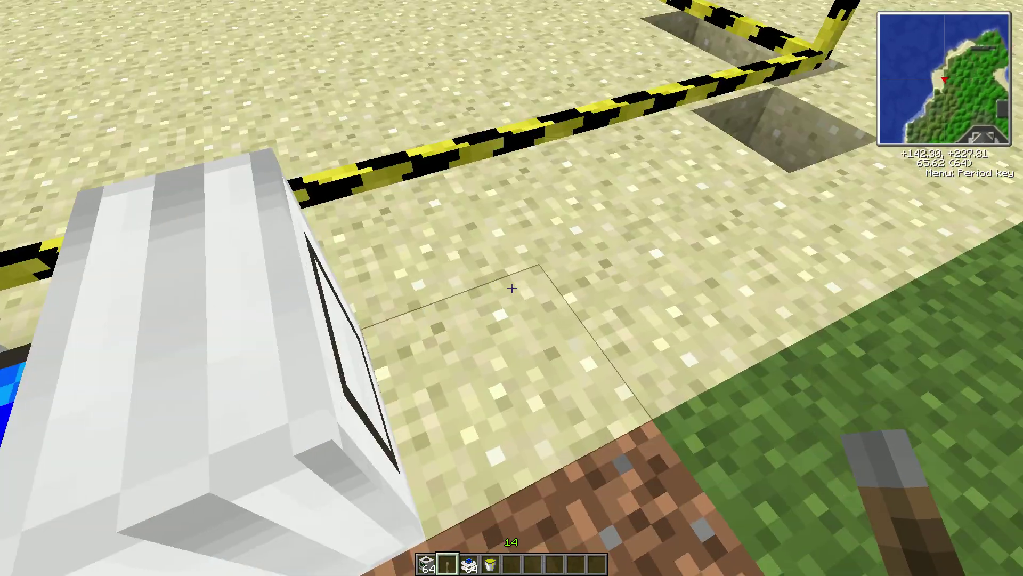
right_click(512, 288)
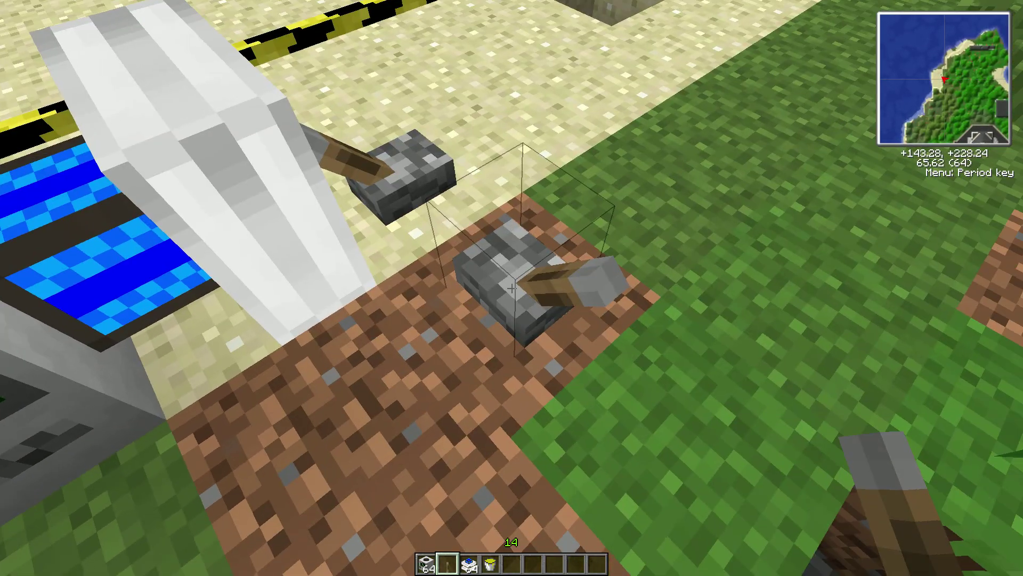
left_click(512, 288)
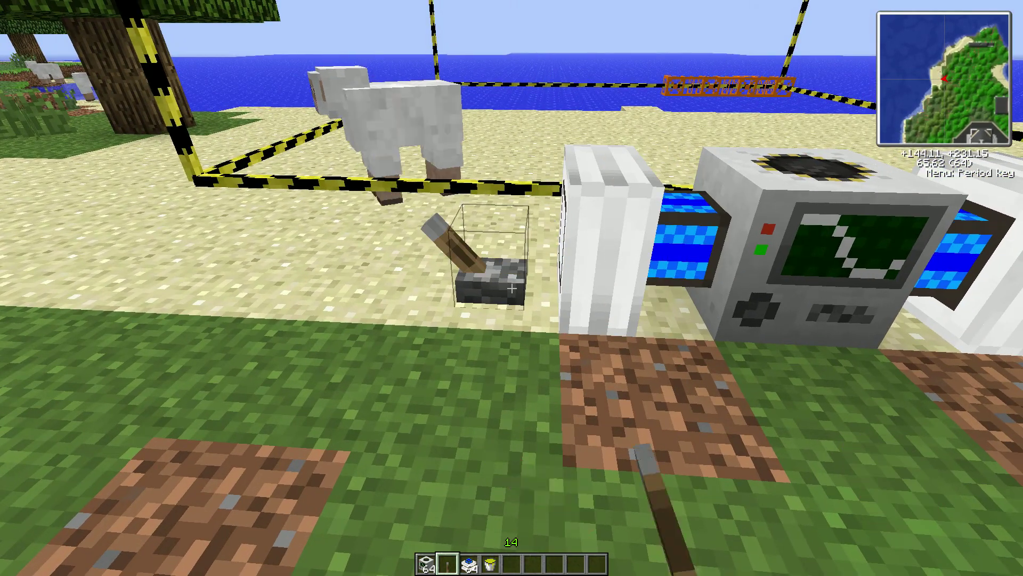
right_click(511, 287)
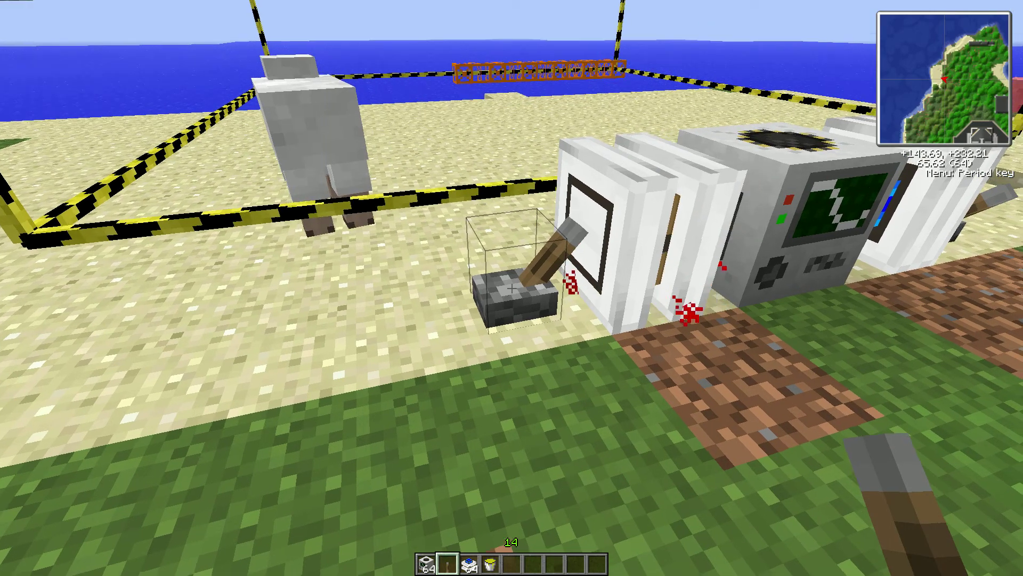
right_click(512, 288)
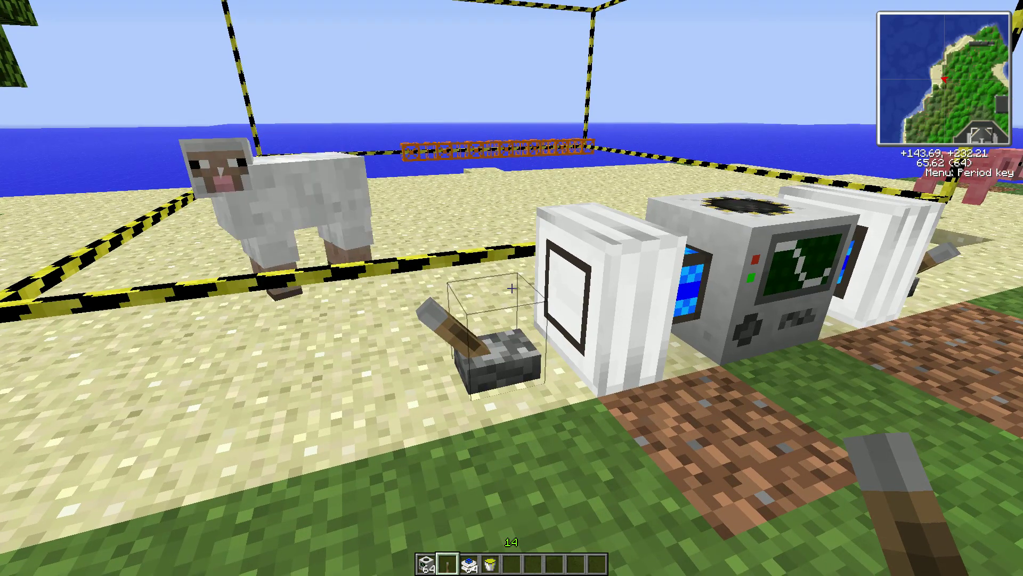
key("s")
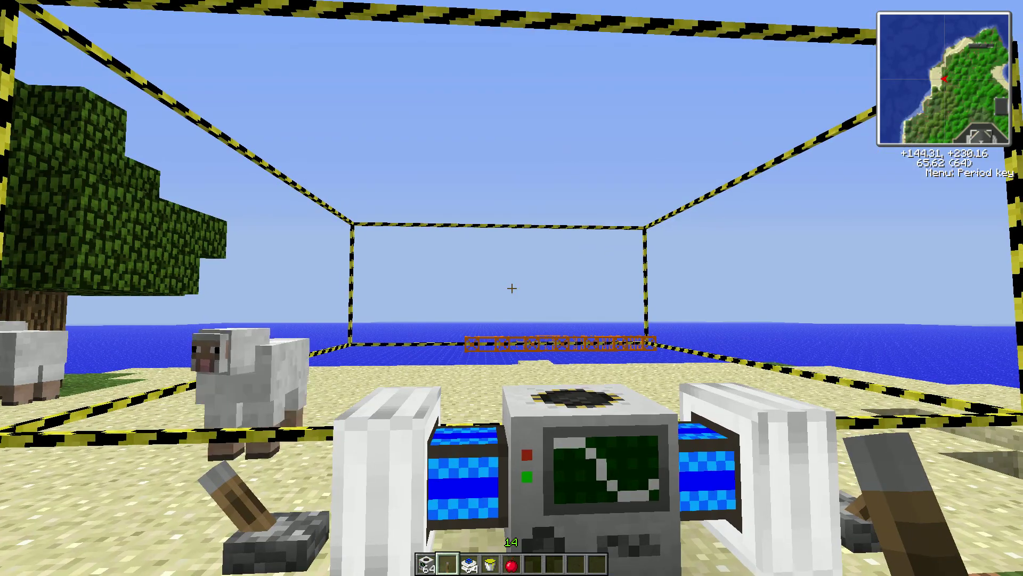
Send the /op [BuildCraft] command in chat
key("t")
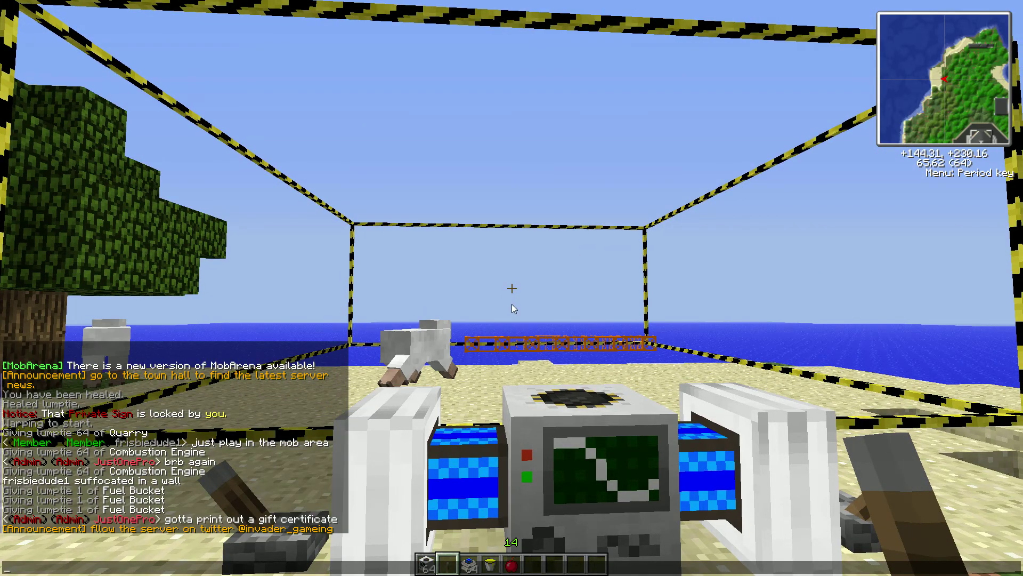
type("/op [B")
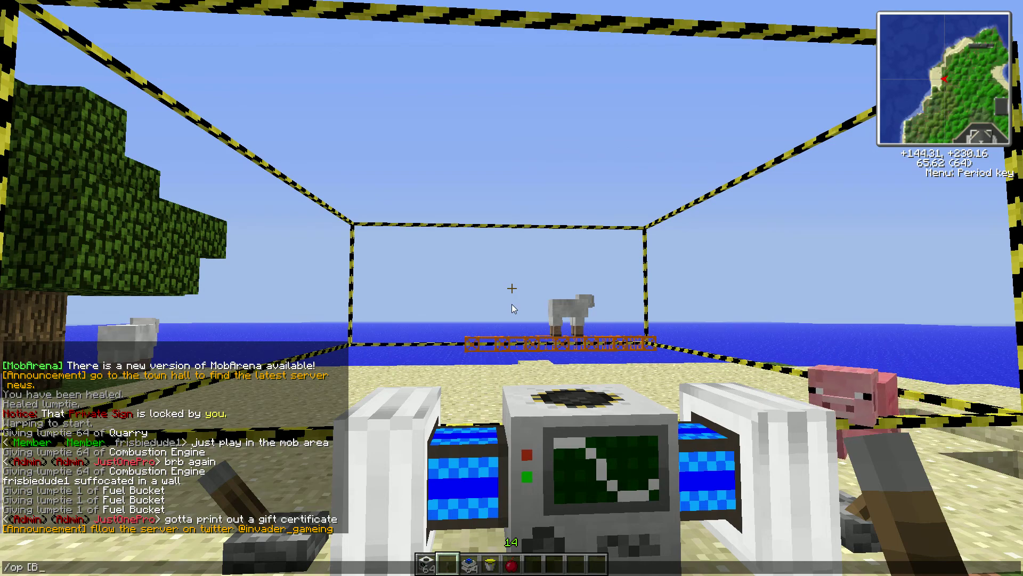
type("uildCraft")
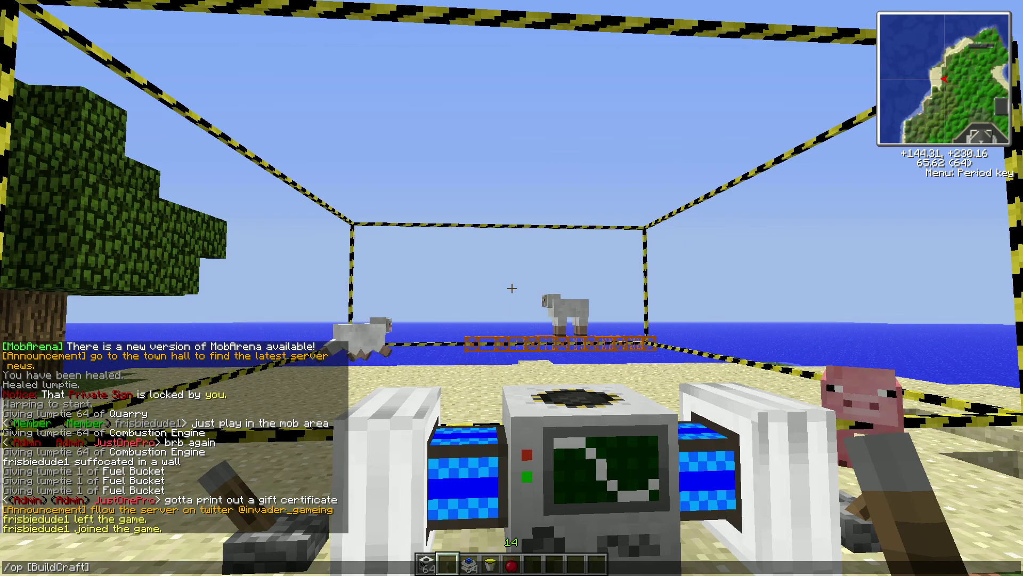
key("Return")
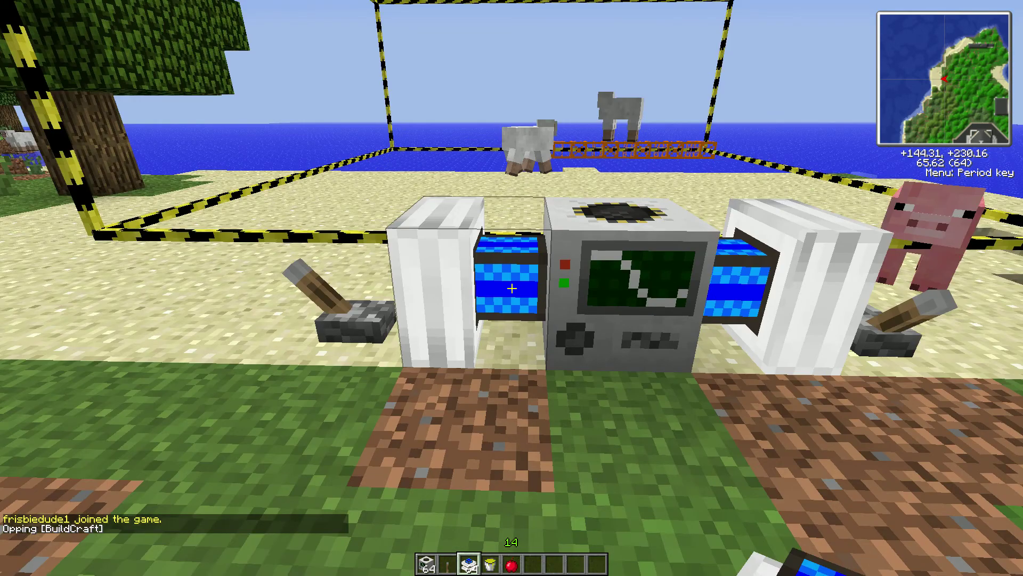
Flip the levers to switch on both the left and right combustion engines
right_click(512, 288)
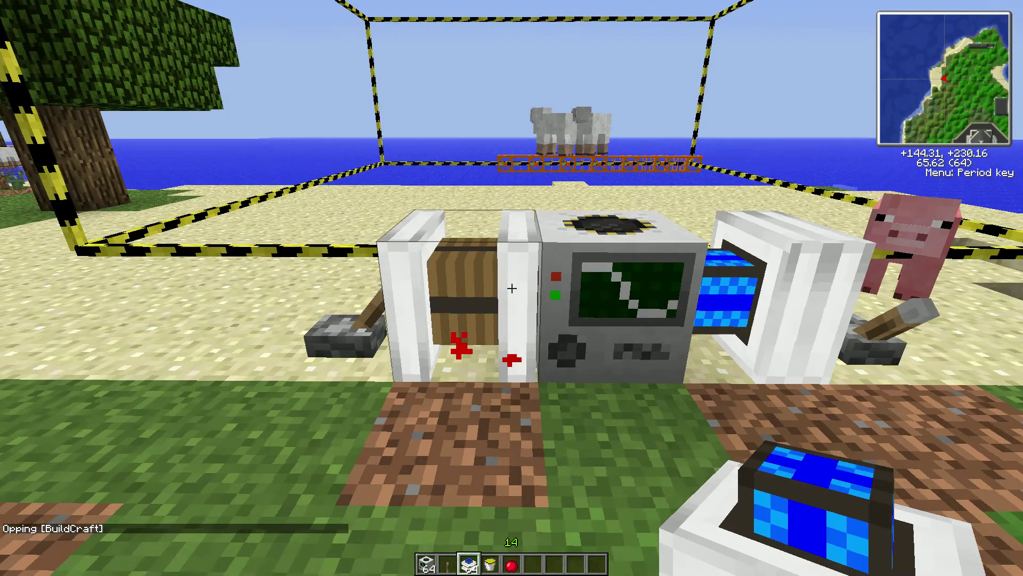
key("w")
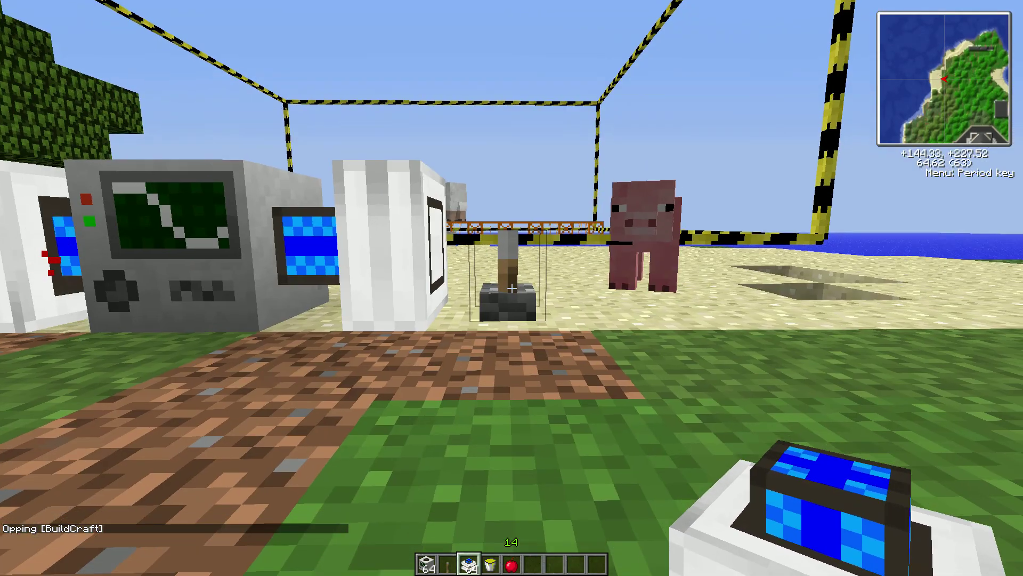
right_click(512, 287)
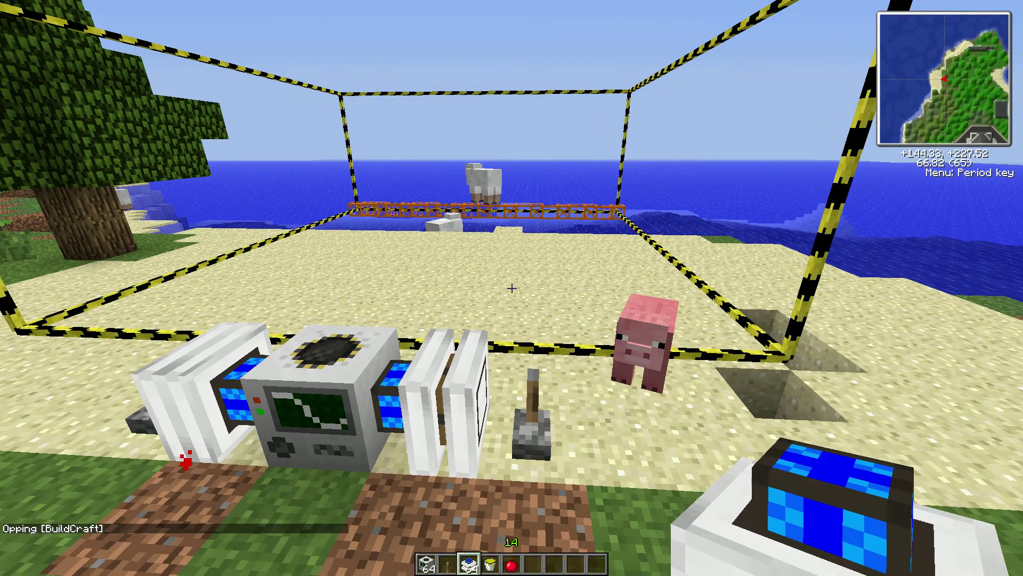
Walk along the growing orange quarry frame to inspect it
key("w")
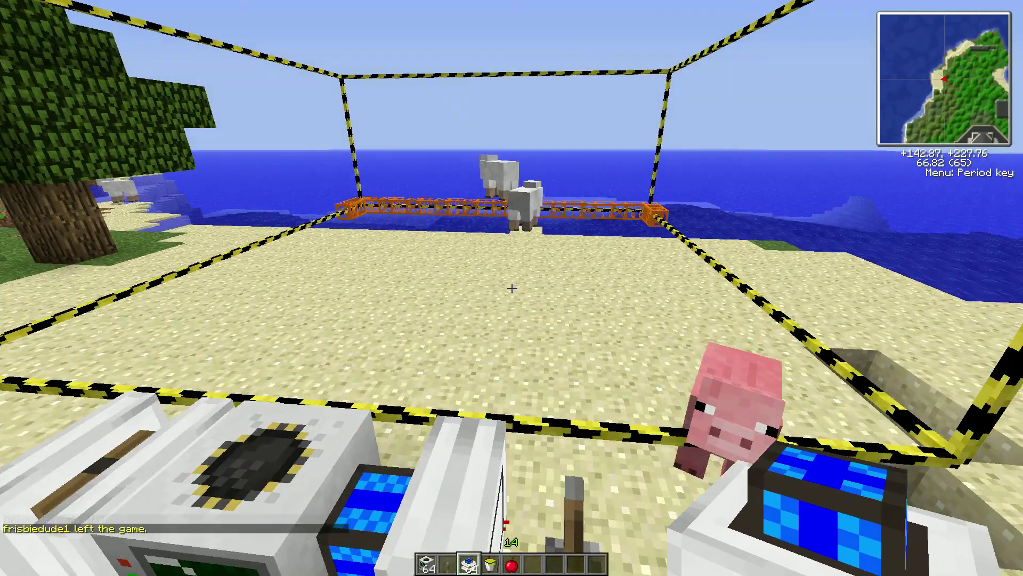
key("w")
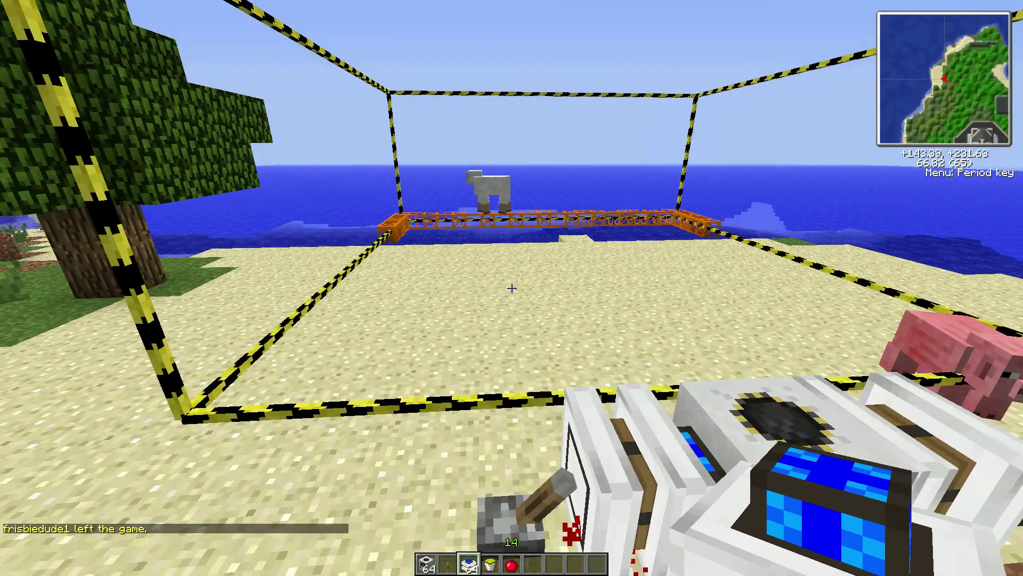
key("w")
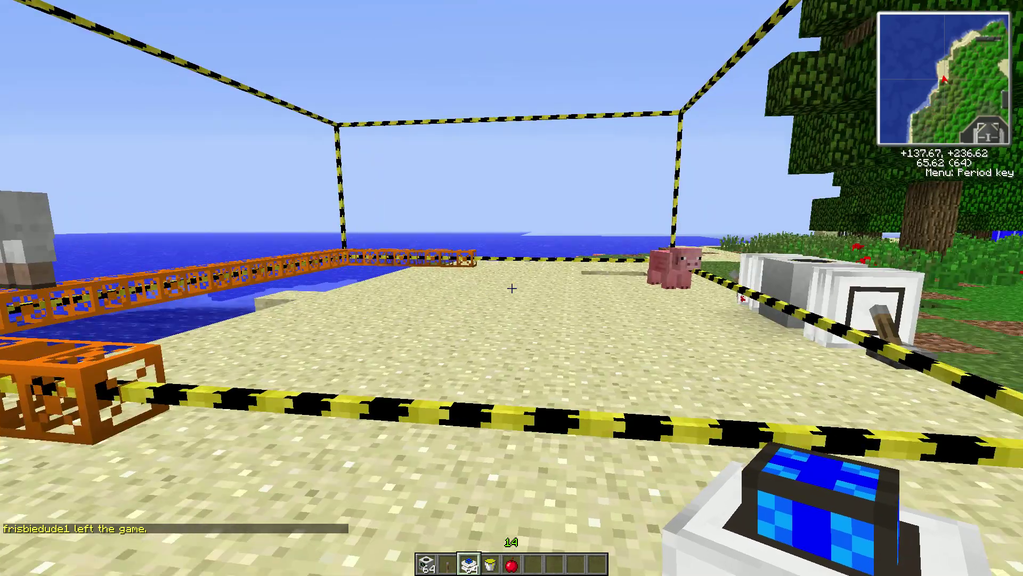
key("s")
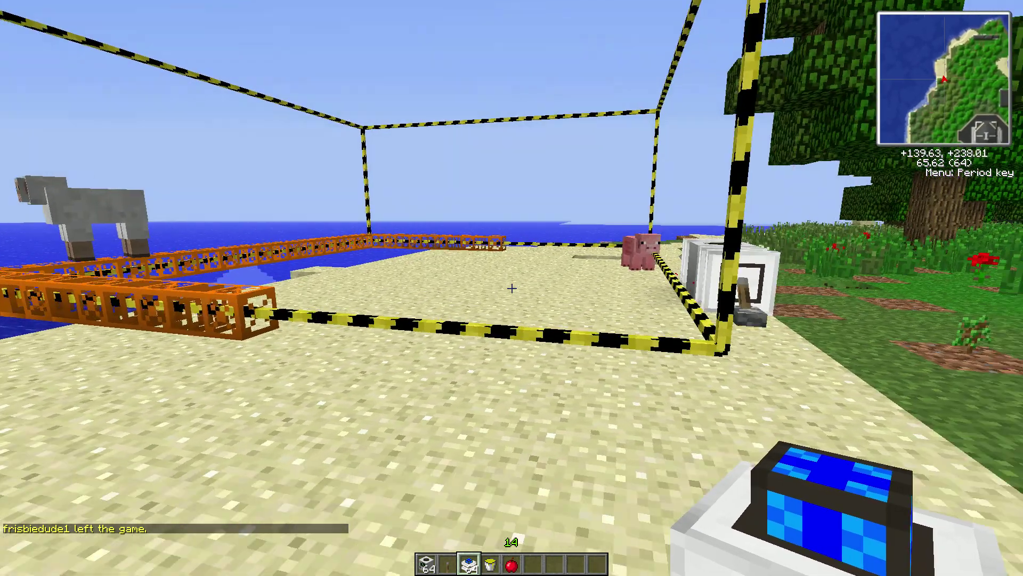
key("w")
scroll(511, 288, "down", 1)
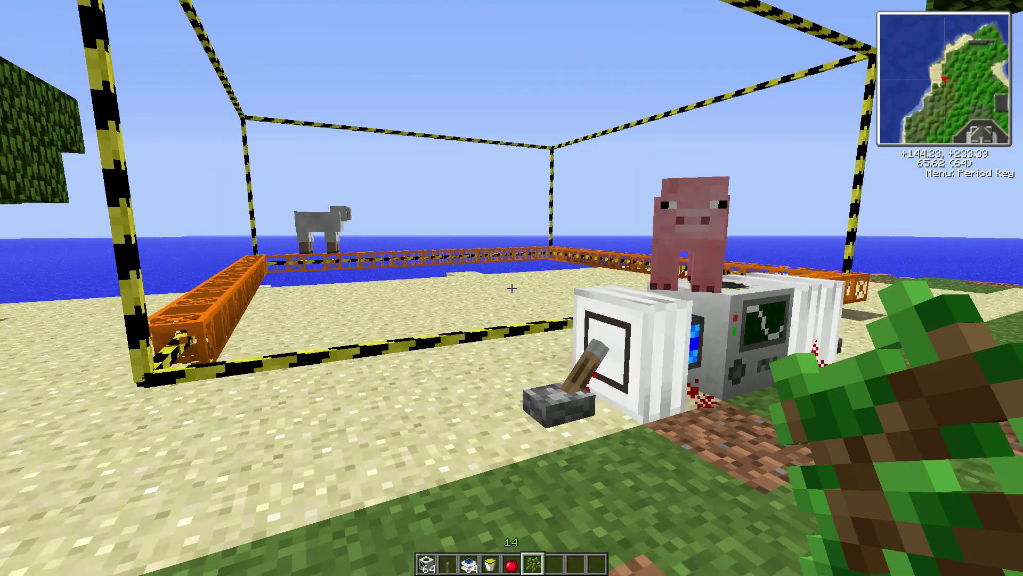
Fly high above the beach and look down on the quarry's orange frame
key("s")
key("space")
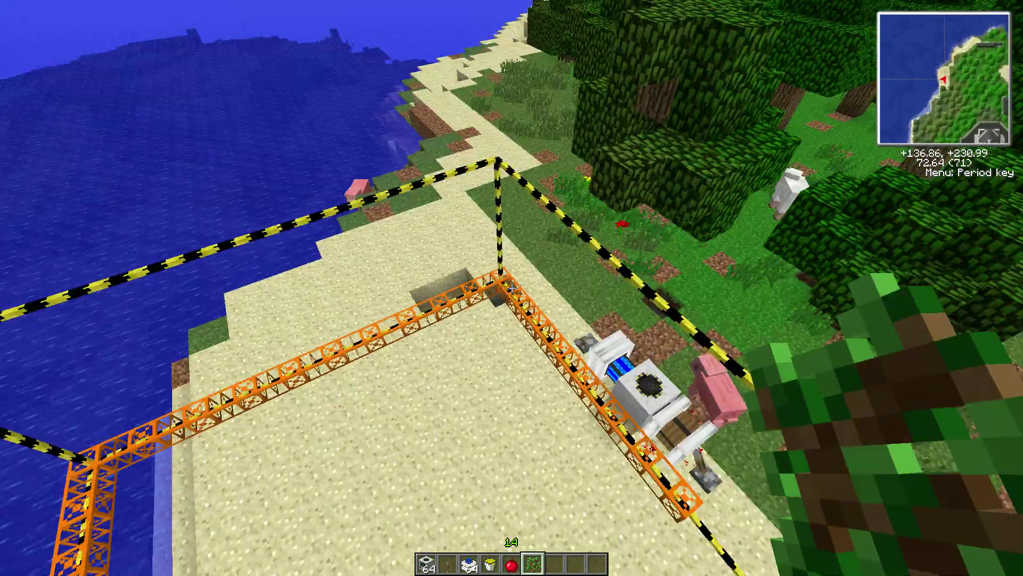
key("space")
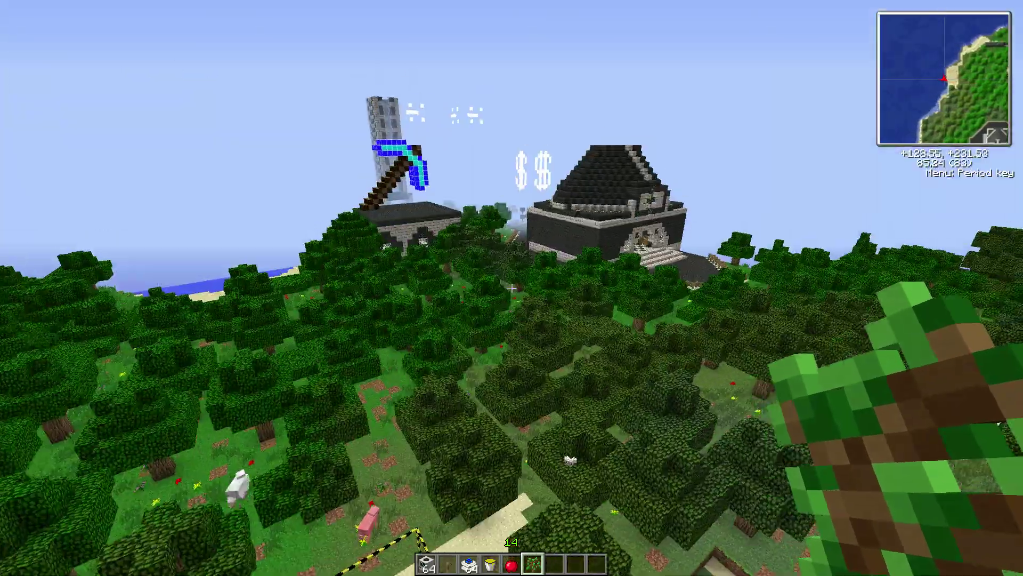
key("shift")
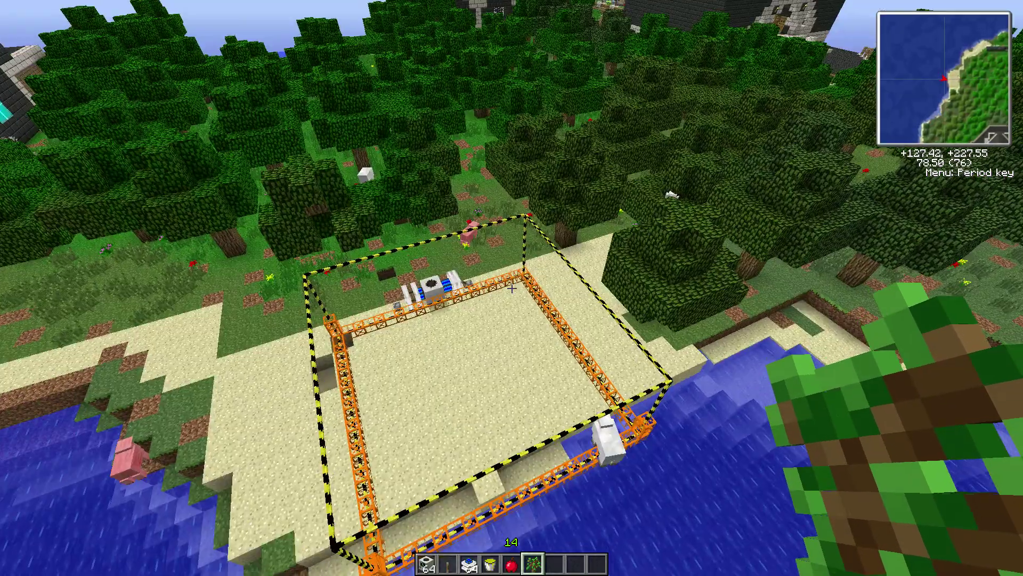